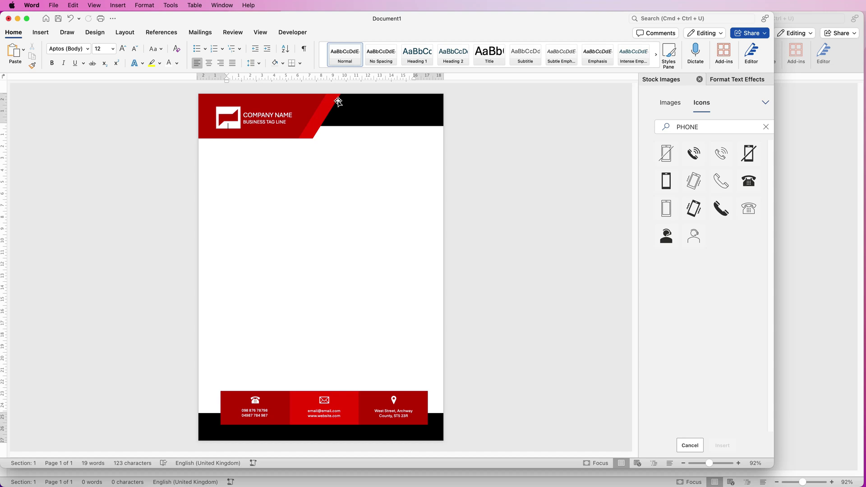
- Bring the blank Document2 window in front of the sample letterhead
click(816, 143)
- Draw a Flowchart: Data parallelogram, about 14.61 × 4.14 cm, near the top of the page
click(40, 33)
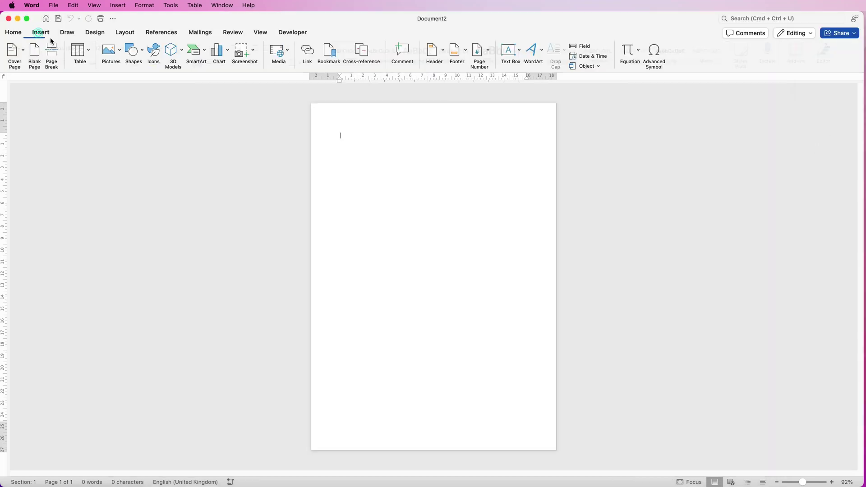
click(143, 53)
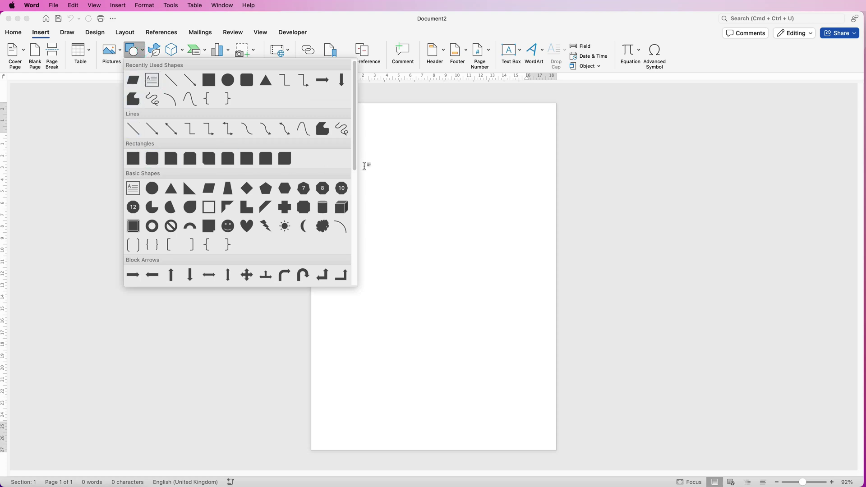
scroll(355, 190, down, 10)
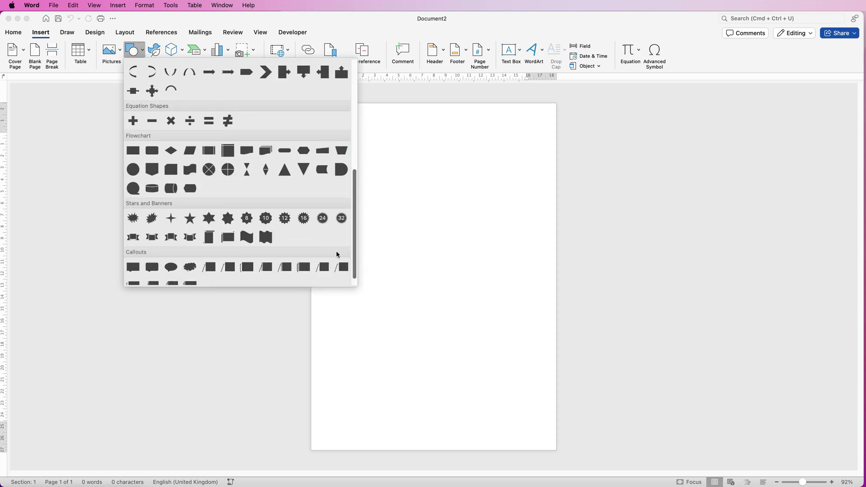
click(189, 152)
drag(356, 158, 533, 207)
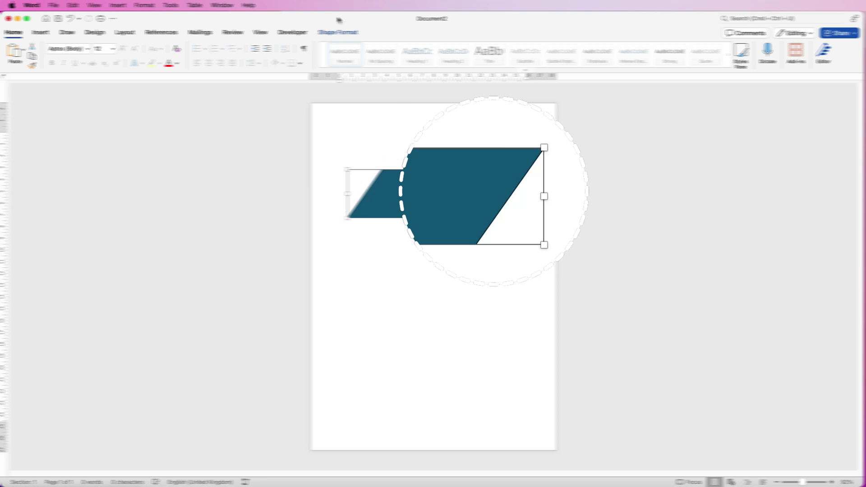
click(323, 33)
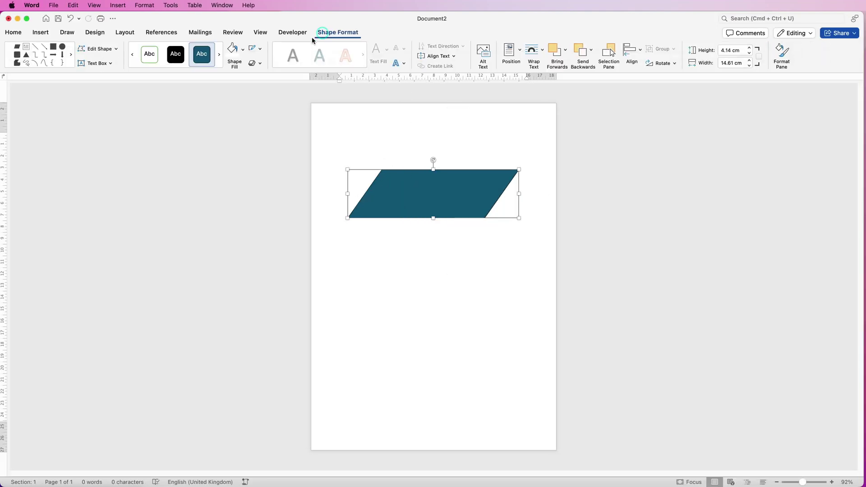
- Remove the parallelogram's outline, make two copies, and move two to the top-left and top-right corners
click(261, 50)
click(267, 65)
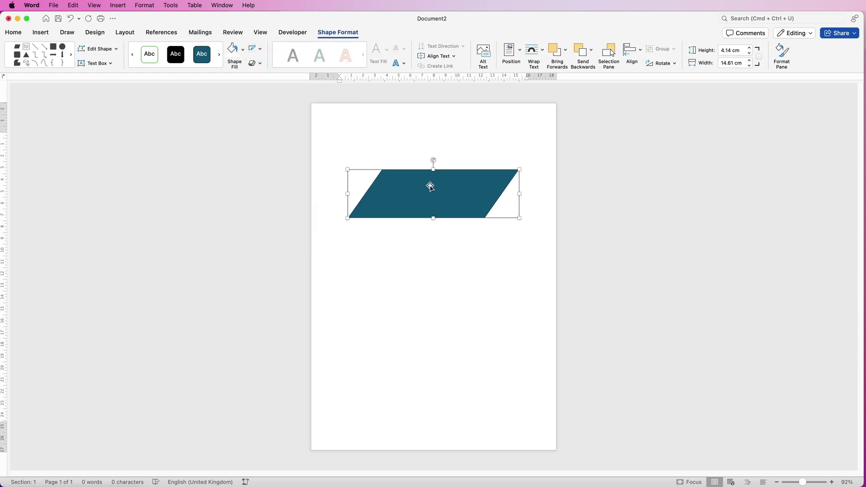
drag(425, 187, 413, 260)
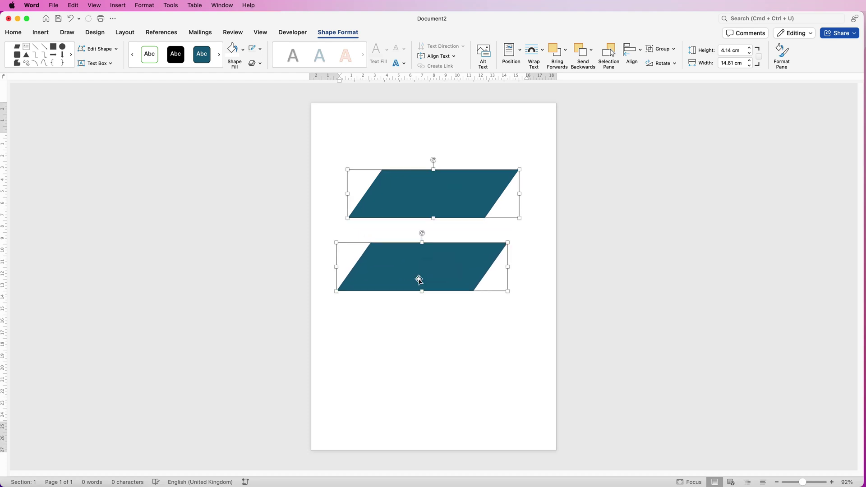
click(522, 248)
click(418, 263)
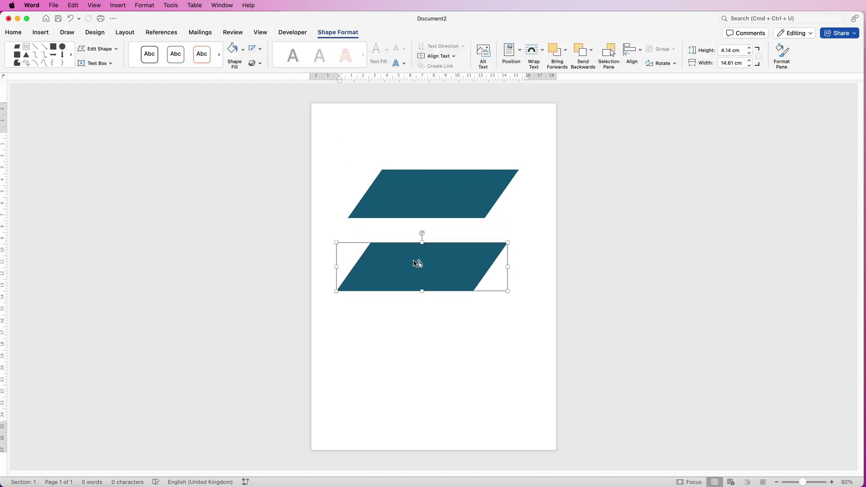
drag(417, 263, 418, 328)
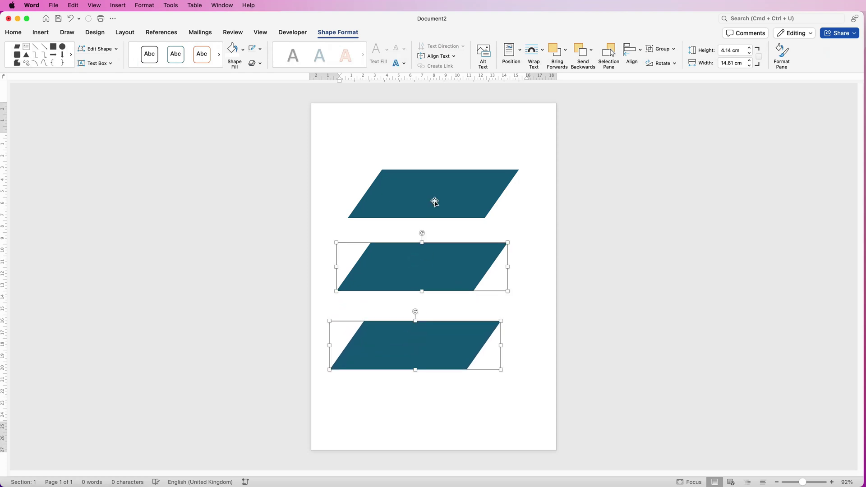
drag(435, 202, 352, 129)
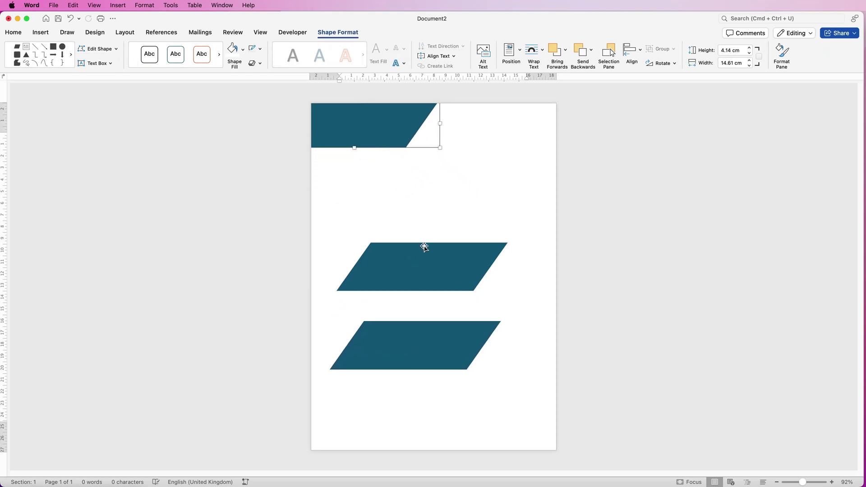
drag(426, 263, 522, 140)
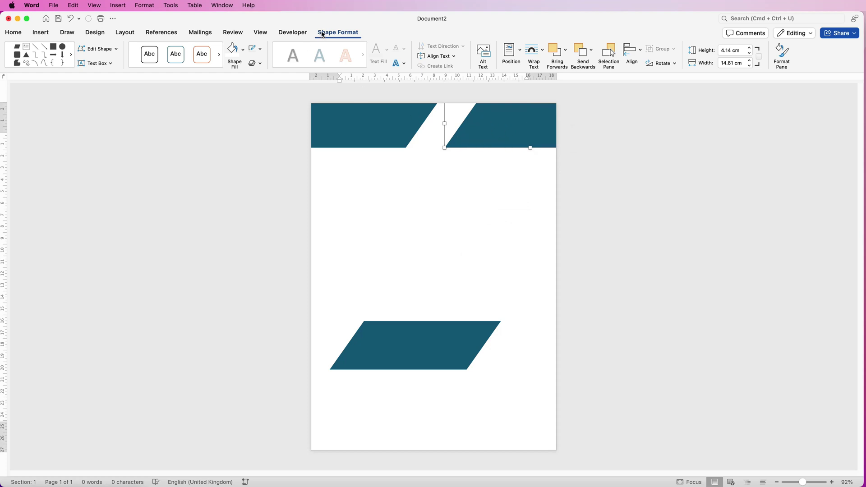
- Fill the right shape black and the left dark red; make the third bright red and move it into the header
click(243, 51)
click(240, 95)
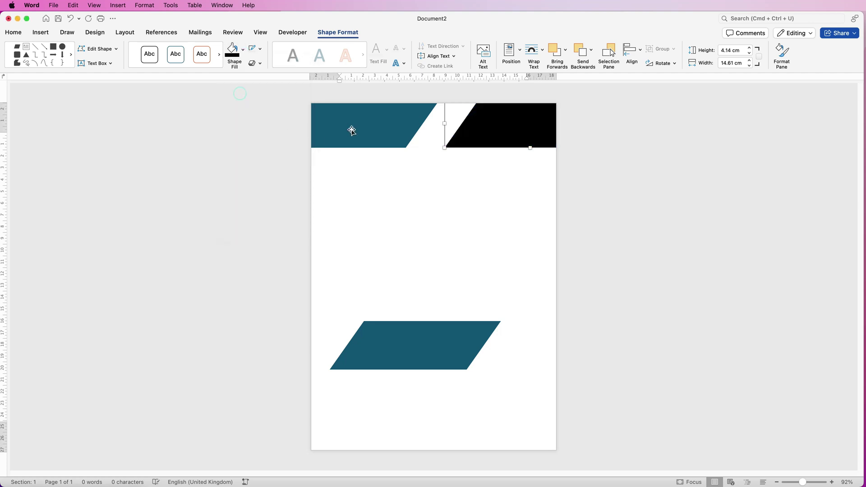
click(348, 125)
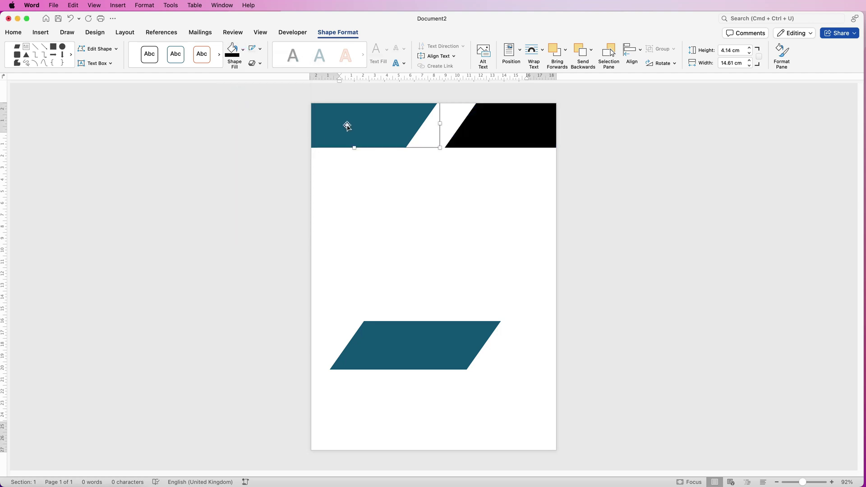
click(243, 52)
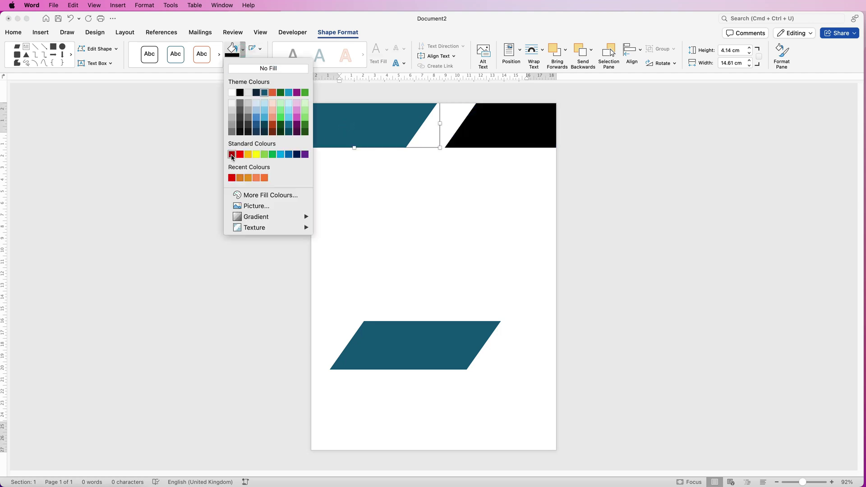
click(232, 154)
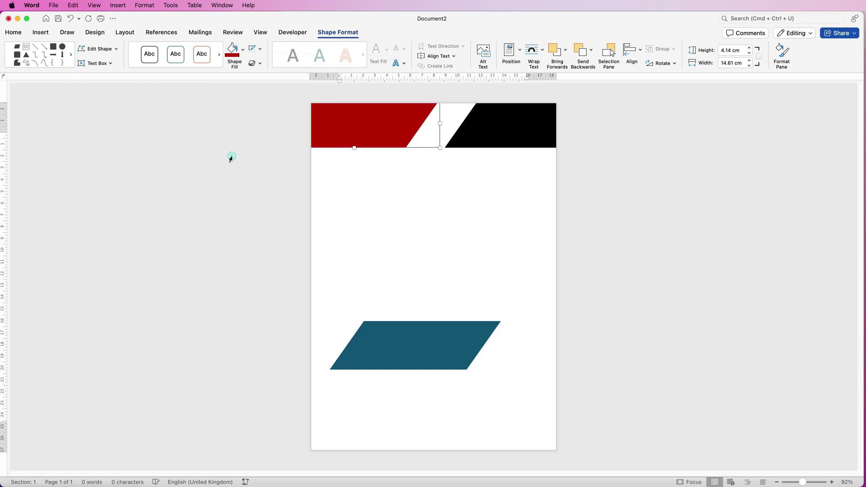
click(377, 341)
click(243, 54)
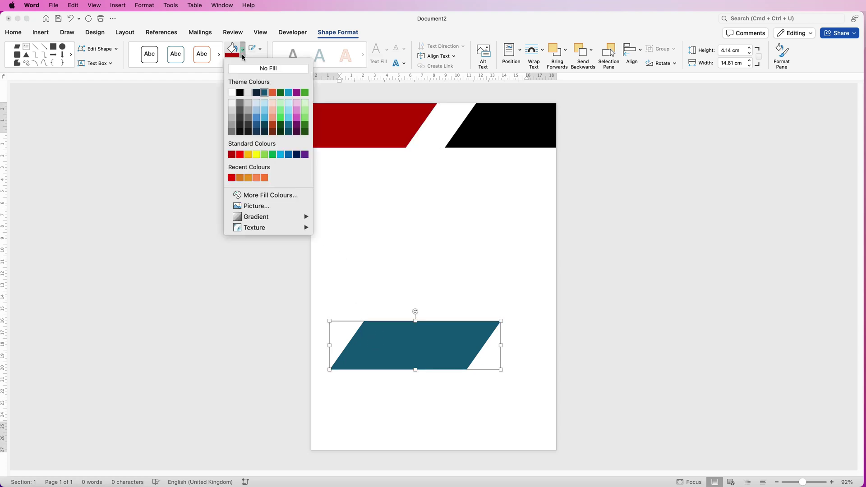
click(240, 155)
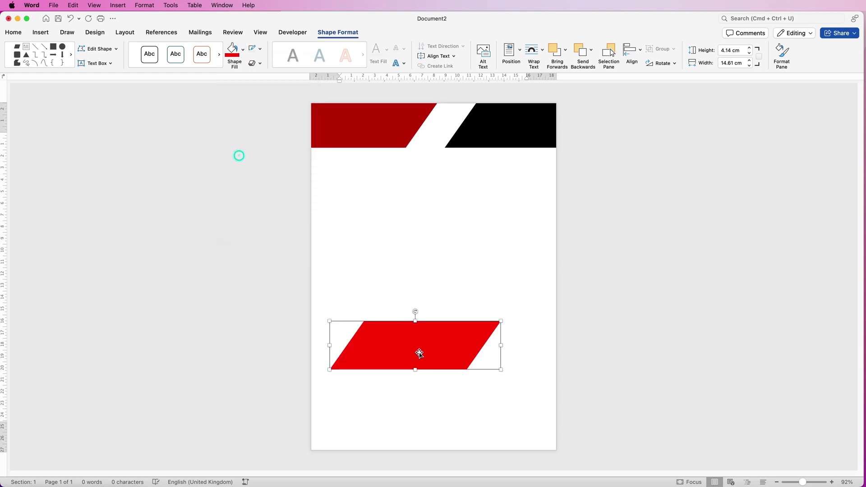
drag(410, 352, 436, 132)
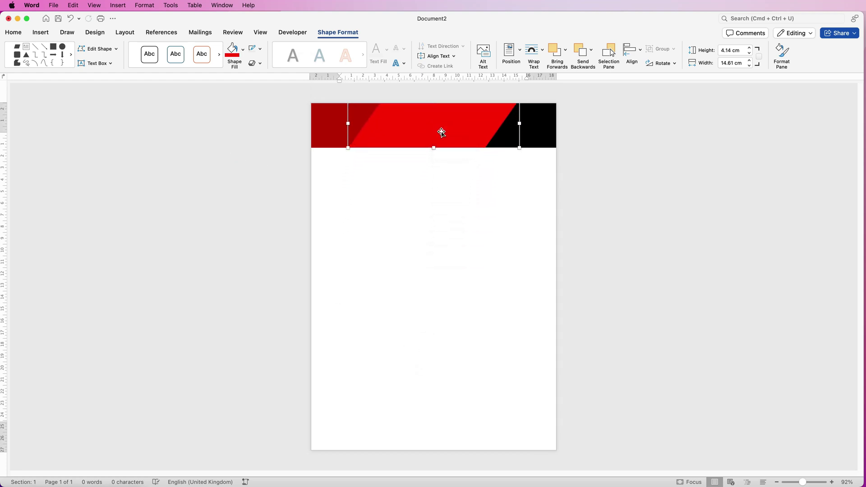
- Send the bright red shape behind the others and stretch the dark red shape taller
click(582, 55)
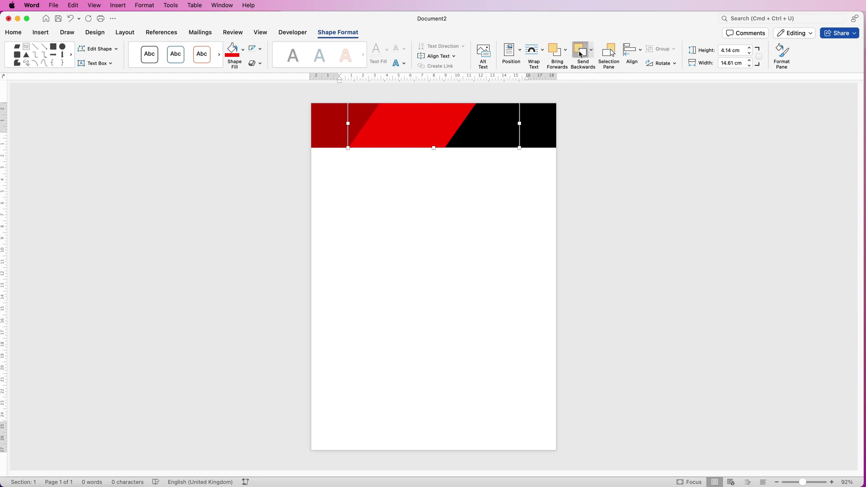
click(582, 53)
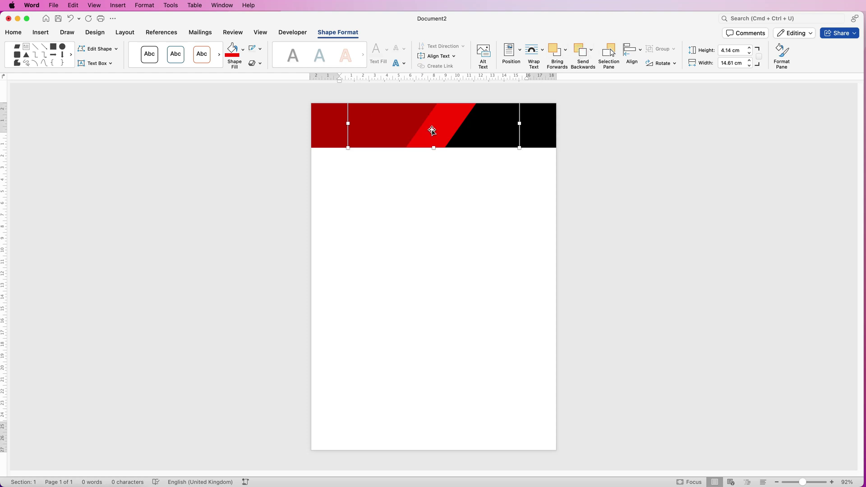
mouse_move(432, 131)
mouse_down()
mouse_move(427, 170)
mouse_move(429, 123)
mouse_up()
click(402, 126)
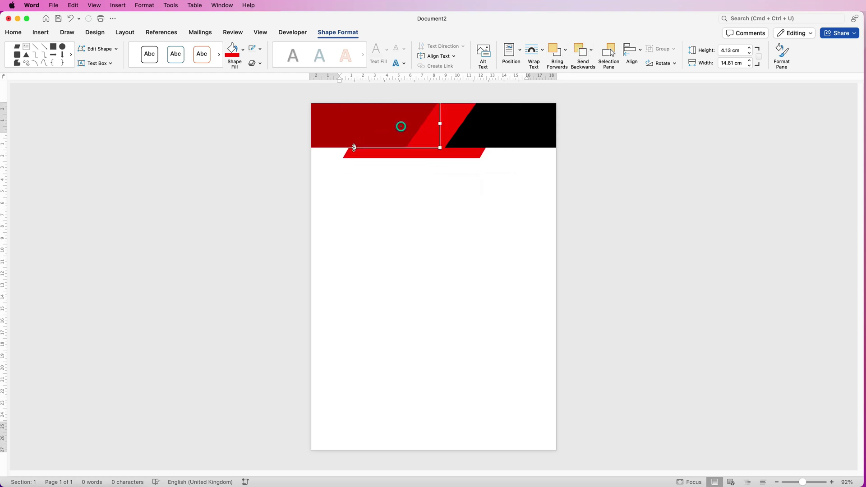
drag(354, 147, 355, 158)
drag(464, 148, 439, 146)
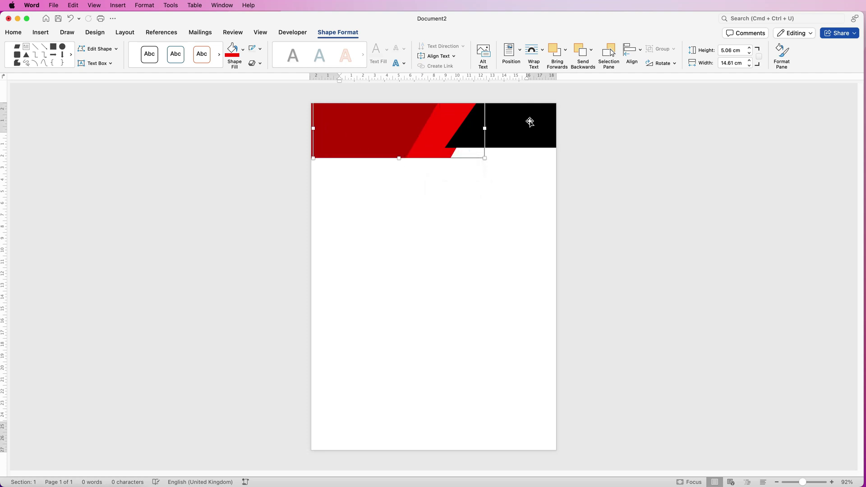
- Send the black shape behind the red stripe, shift it up-left, and position the stripe between
click(528, 121)
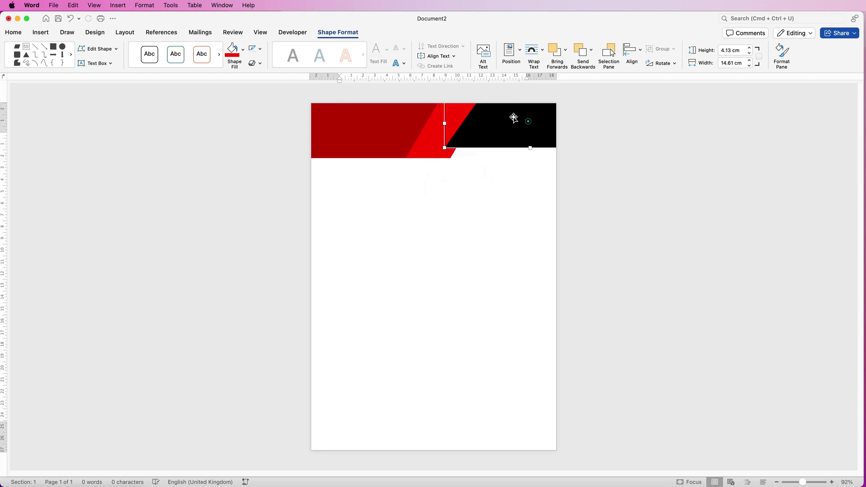
click(581, 54)
click(581, 54)
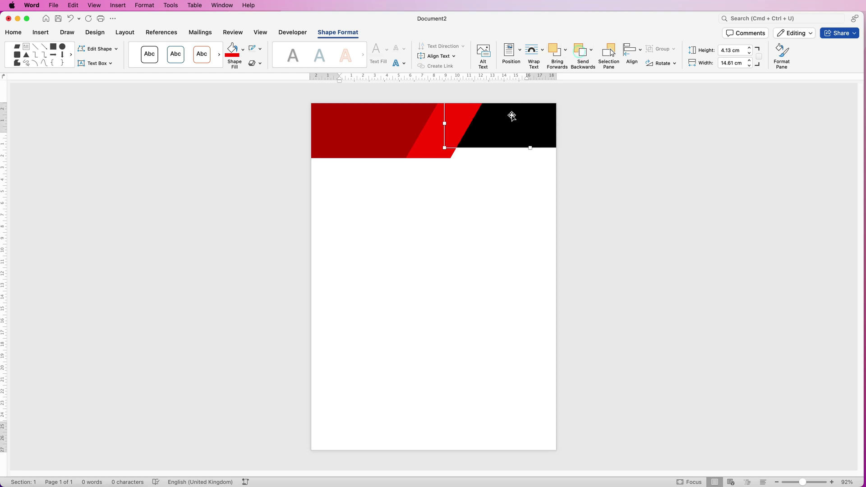
drag(517, 128, 495, 117)
drag(438, 148, 384, 132)
drag(440, 120, 406, 142)
click(436, 178)
- Align the bright red stripe and the dark red block to their bottom edges
click(429, 196)
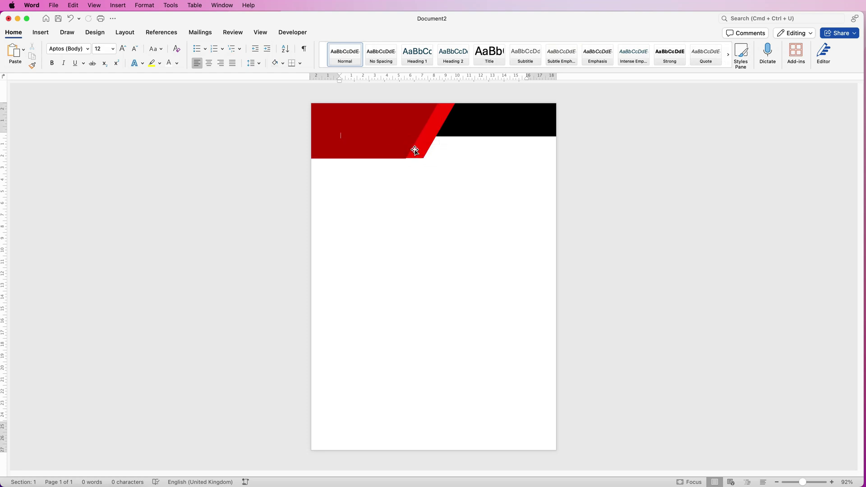
click(398, 138)
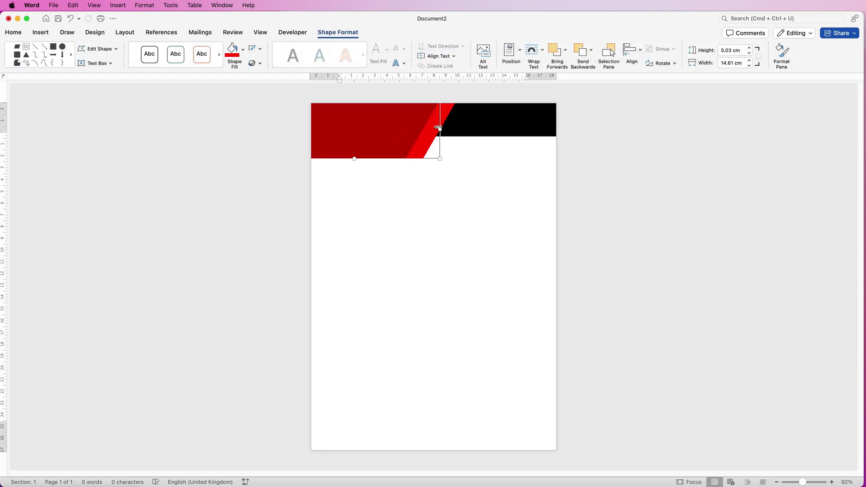
shift+click(446, 110)
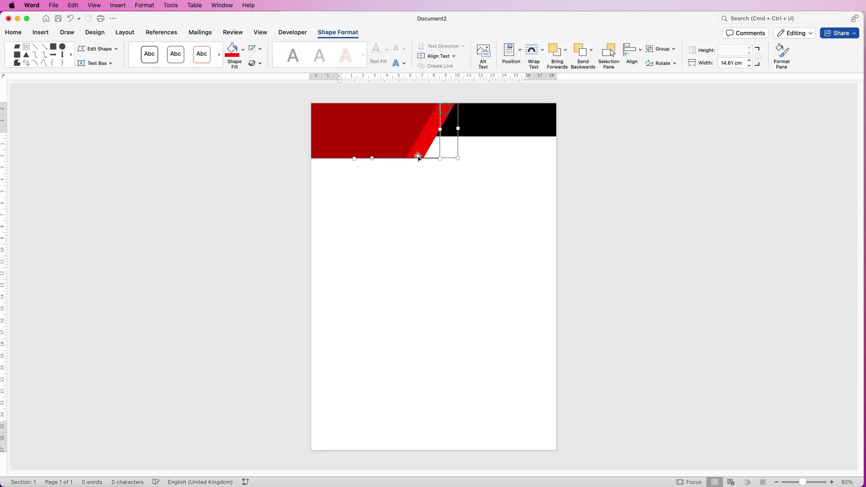
click(640, 52)
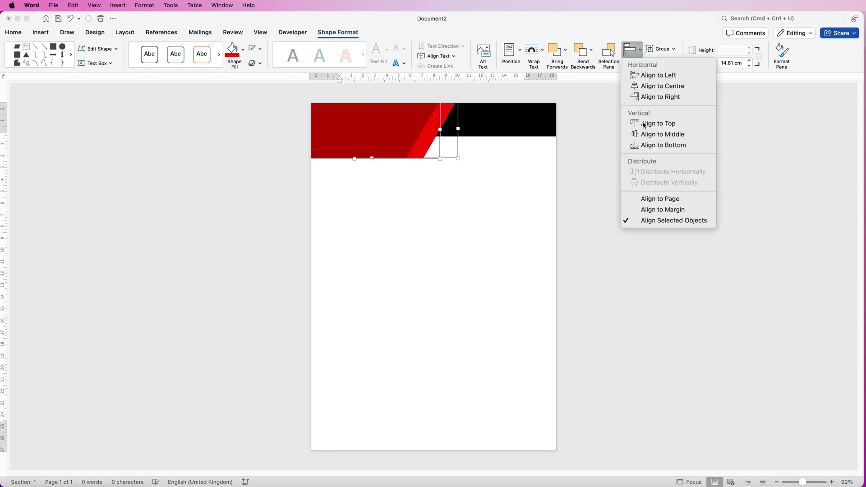
click(651, 146)
click(393, 170)
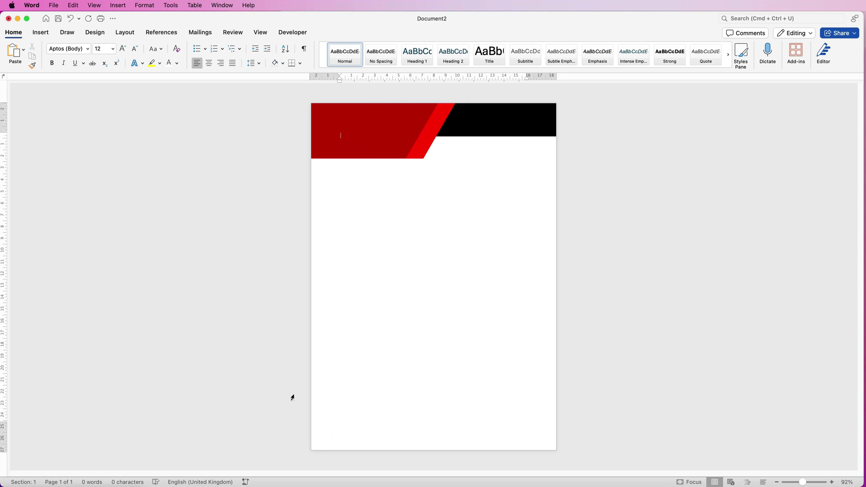
- Draw a rectangle at the page bottom and stretch it across the full page width
click(41, 32)
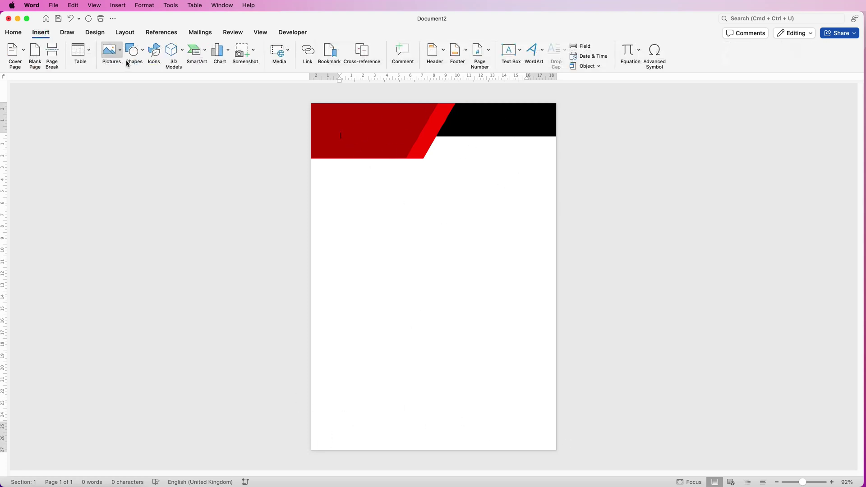
click(144, 53)
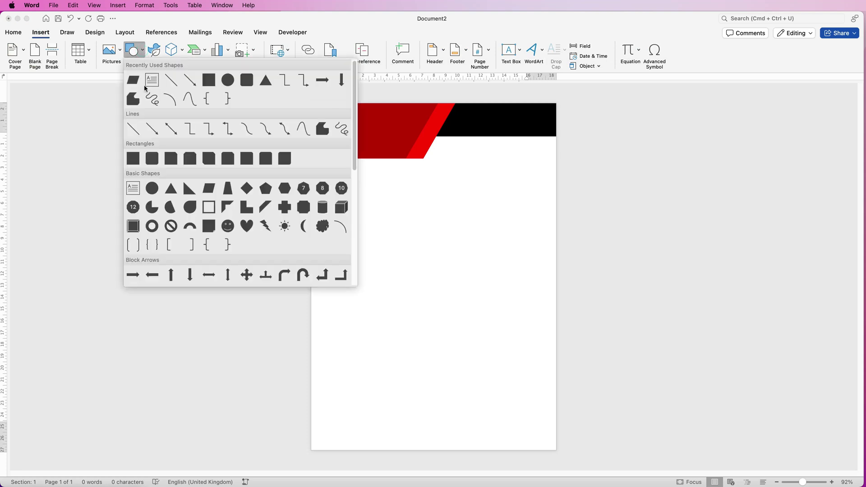
click(133, 160)
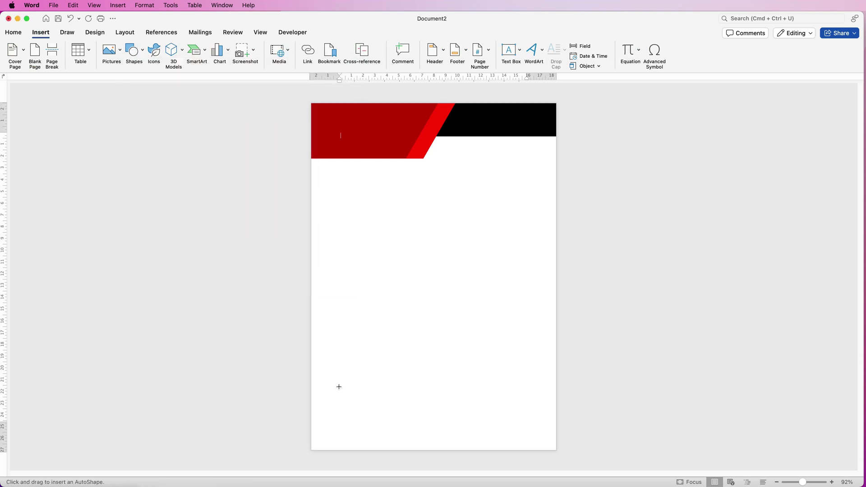
drag(339, 386, 570, 420)
drag(489, 401, 453, 429)
drag(544, 434, 565, 435)
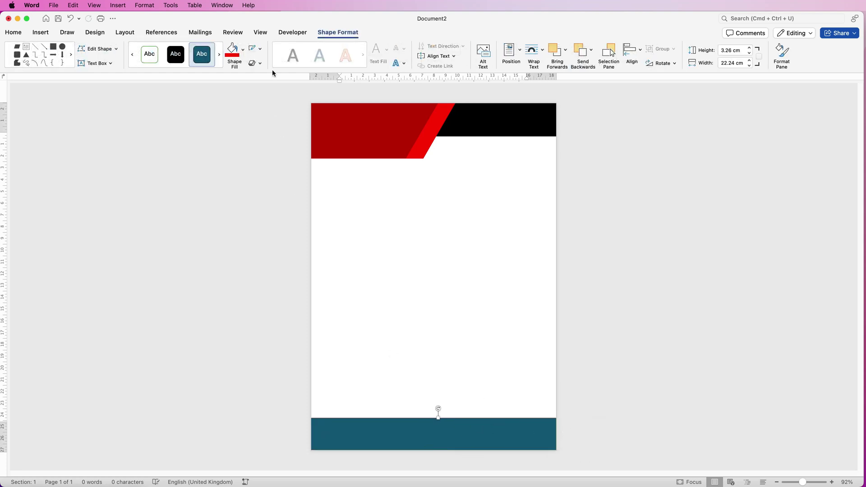
- Give the bottom bar no outline and a black fill, then place a copy higher up
click(261, 49)
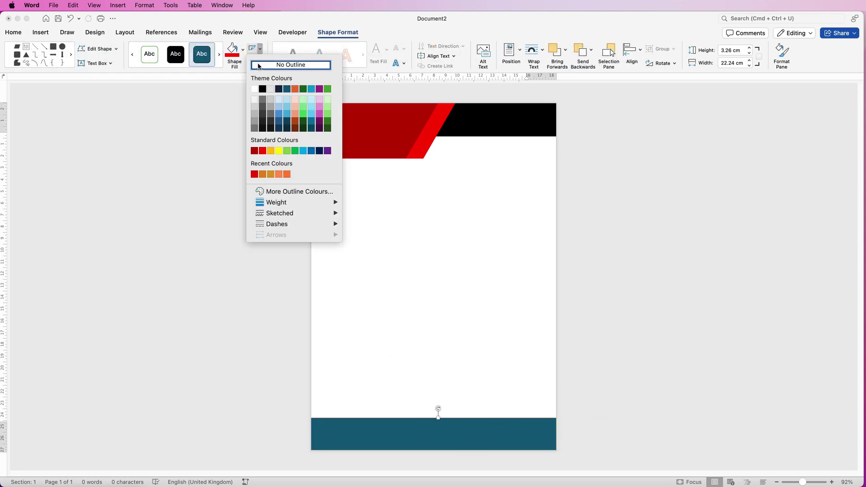
click(258, 66)
click(244, 54)
click(241, 93)
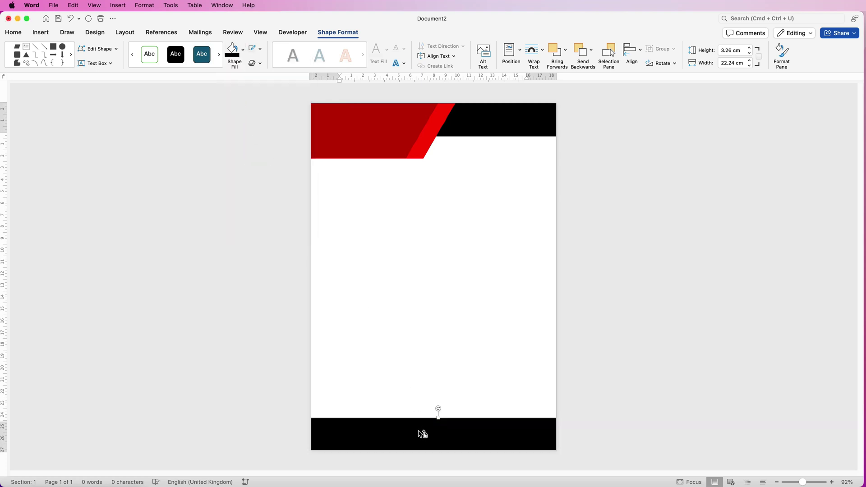
drag(422, 434, 423, 341)
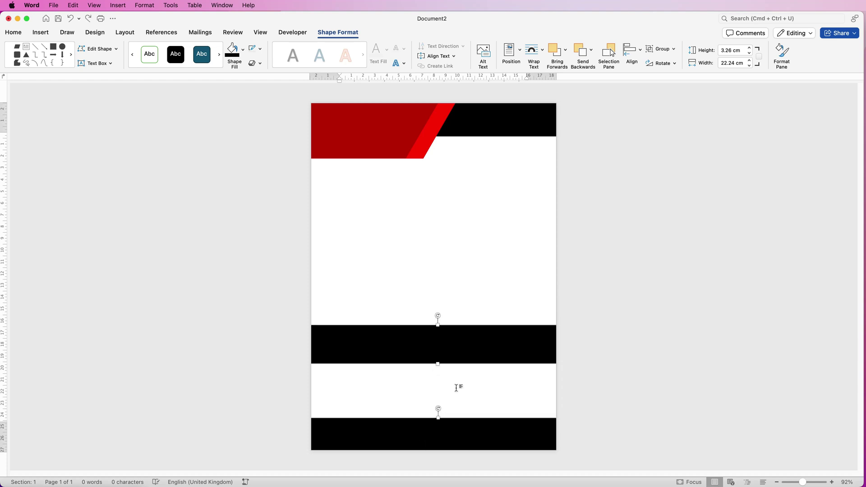
- Shrink the copied black bar into a small box and fill it bright red
click(457, 388)
click(459, 342)
drag(493, 345, 457, 344)
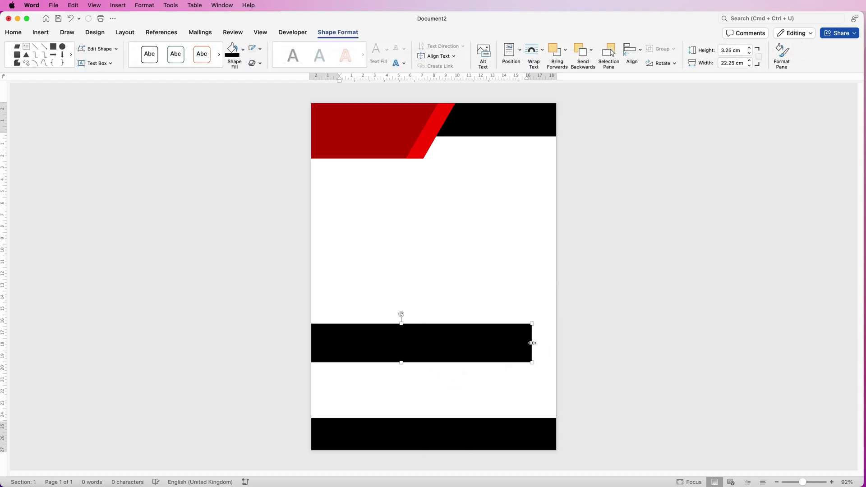
drag(532, 344, 483, 348)
drag(442, 330, 443, 399)
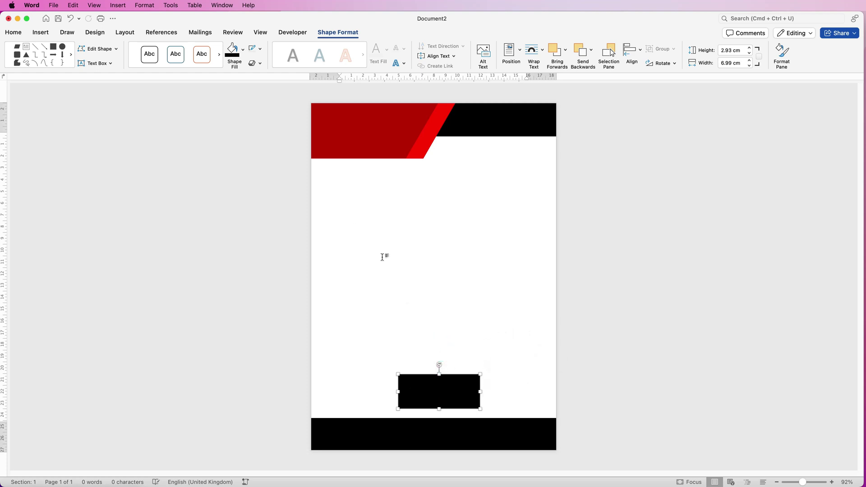
click(243, 49)
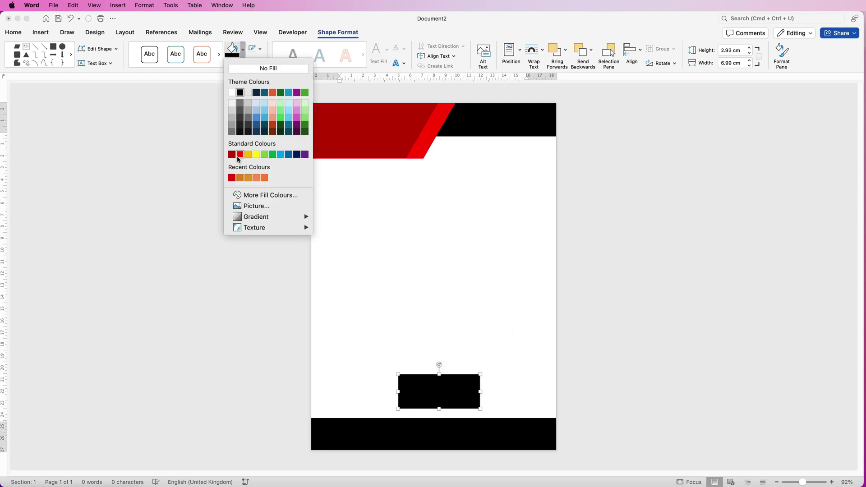
click(240, 154)
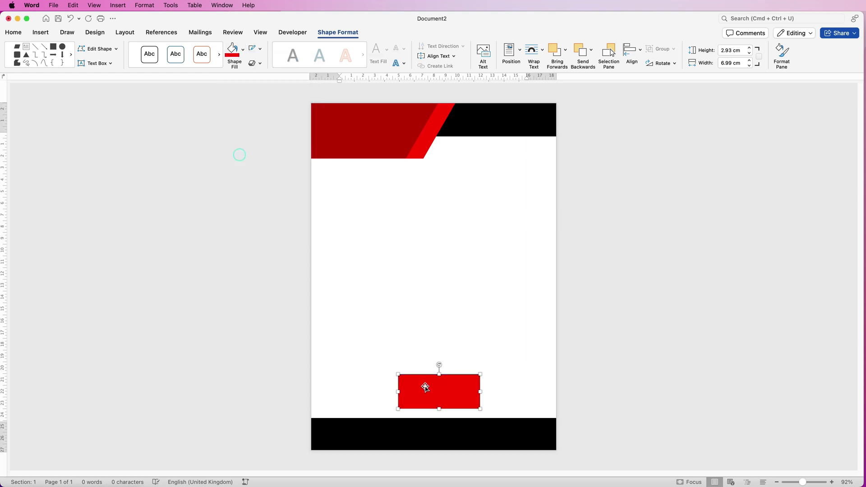
- Make two copies of the red box, fill both dark red, and move one to the bottom row
drag(437, 391, 487, 318)
click(457, 355)
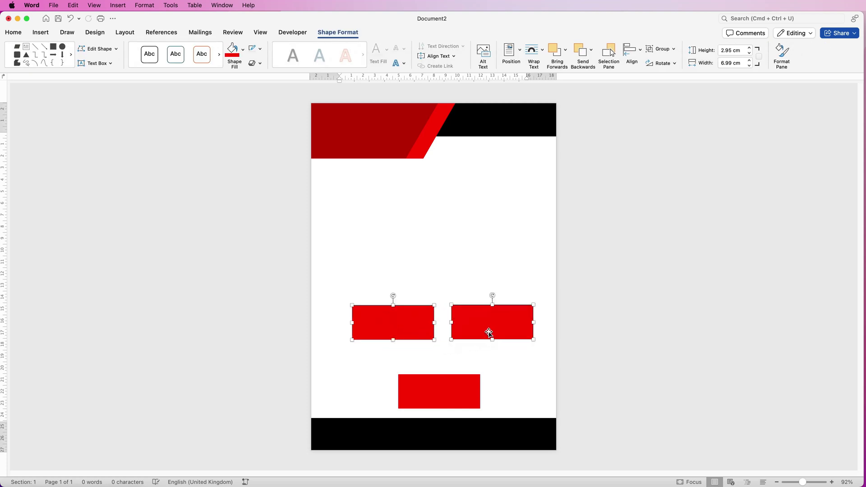
click(243, 53)
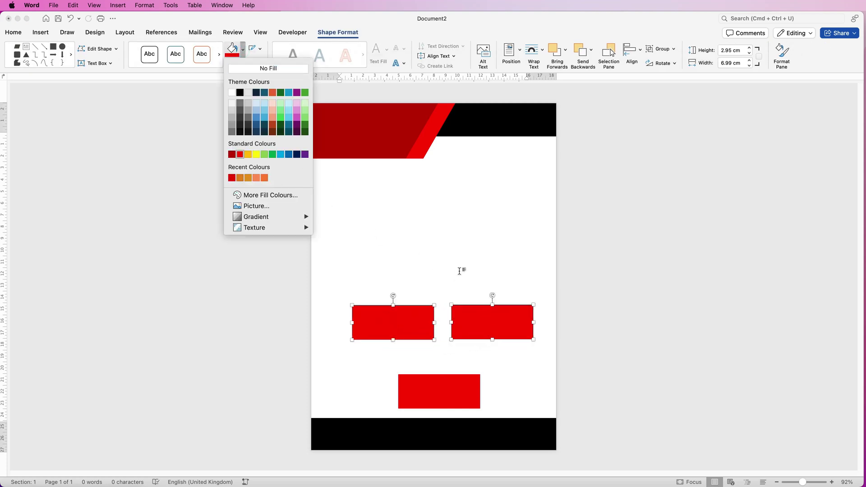
click(460, 272)
click(477, 325)
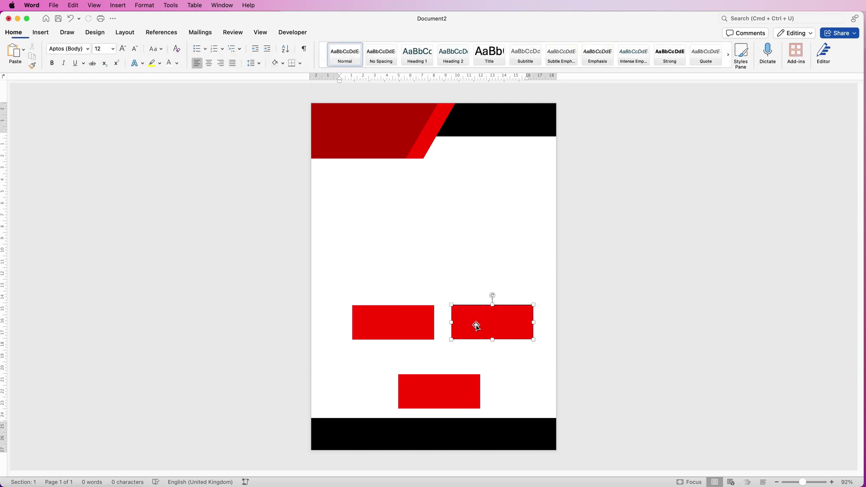
shift+click(398, 320)
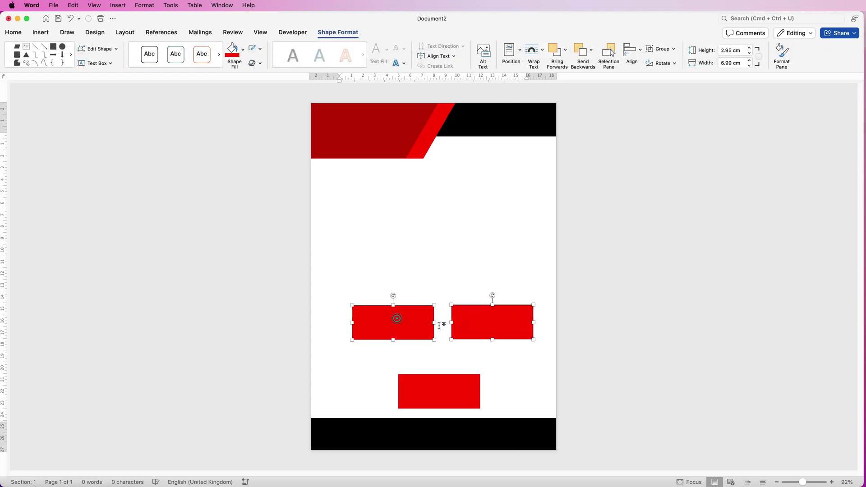
click(243, 54)
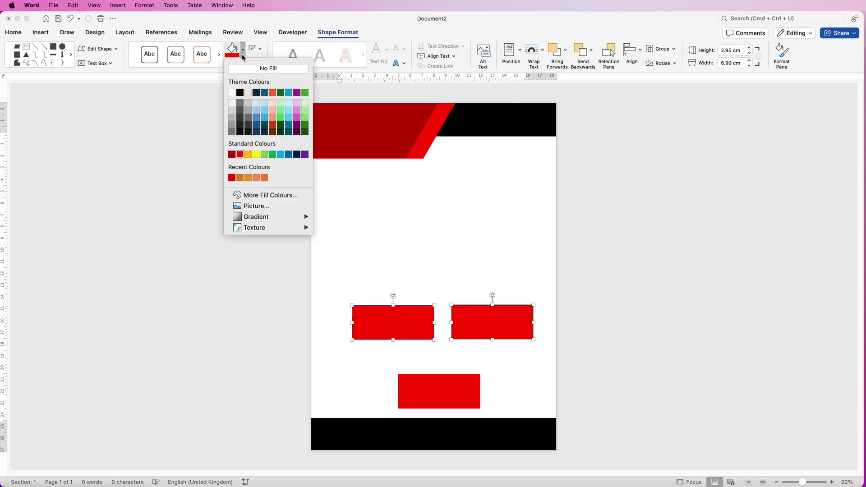
click(231, 155)
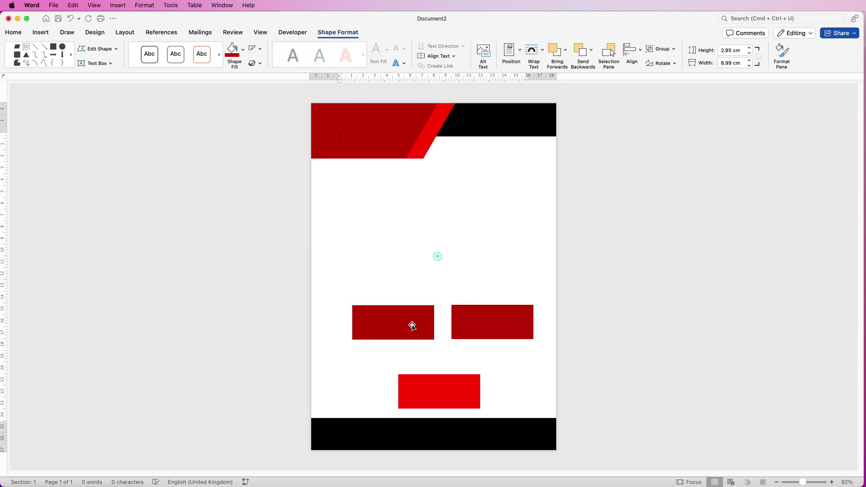
drag(410, 326, 370, 395)
- Set all three boxes to 5 cm wide and butt them edge to edge in one row
click(495, 336)
mouse_move(491, 336)
mouse_down()
mouse_move(524, 404)
mouse_move(486, 352)
mouse_up()
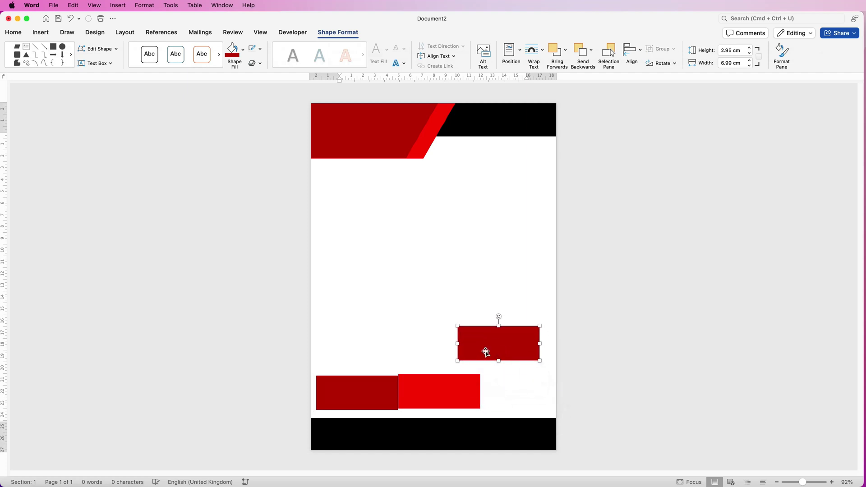
shift+click(452, 388)
shift+click(386, 397)
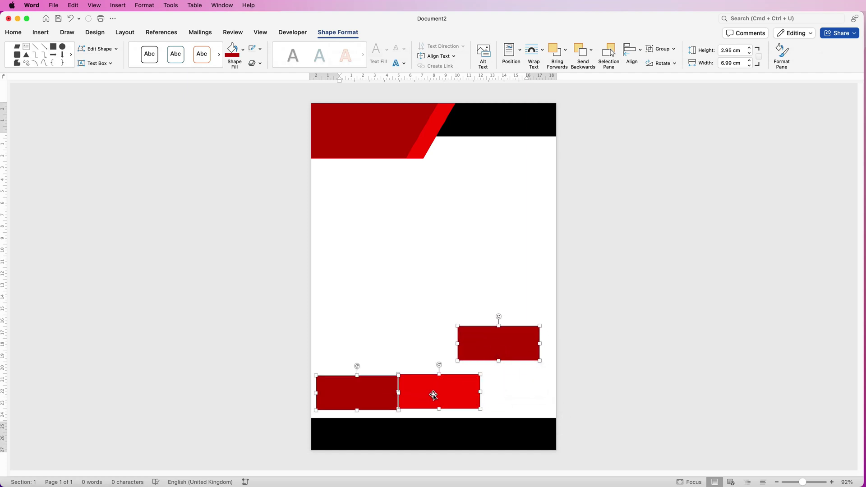
click(742, 63)
text(5)
key(Return)
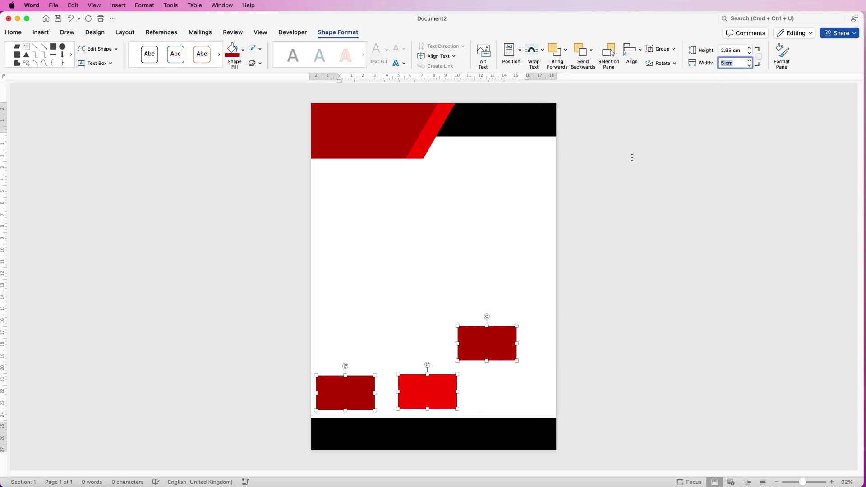
click(492, 391)
drag(482, 347, 483, 396)
drag(360, 393, 384, 394)
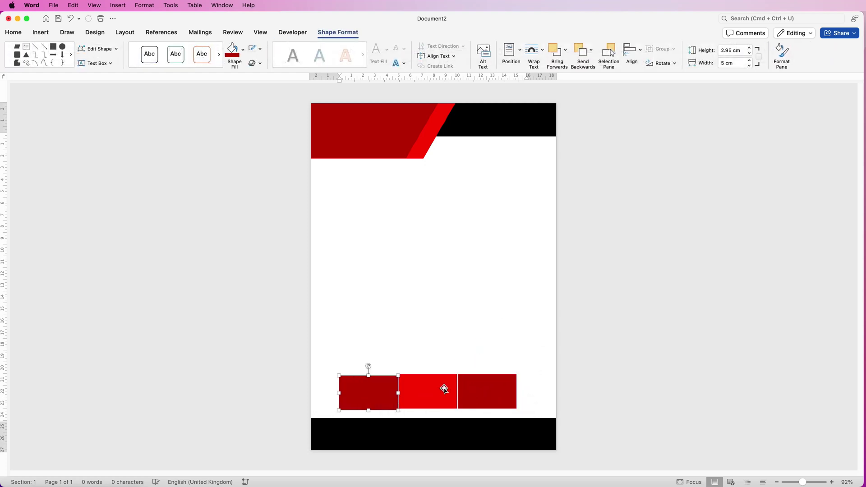
- Top-align the three blocks and move them down over the black footer bar's upper edge
shift+click(430, 391)
shift+click(476, 394)
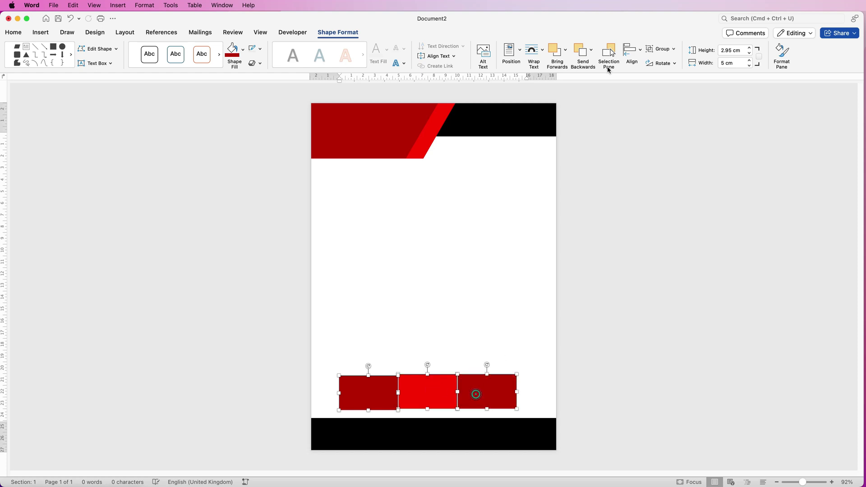
click(641, 53)
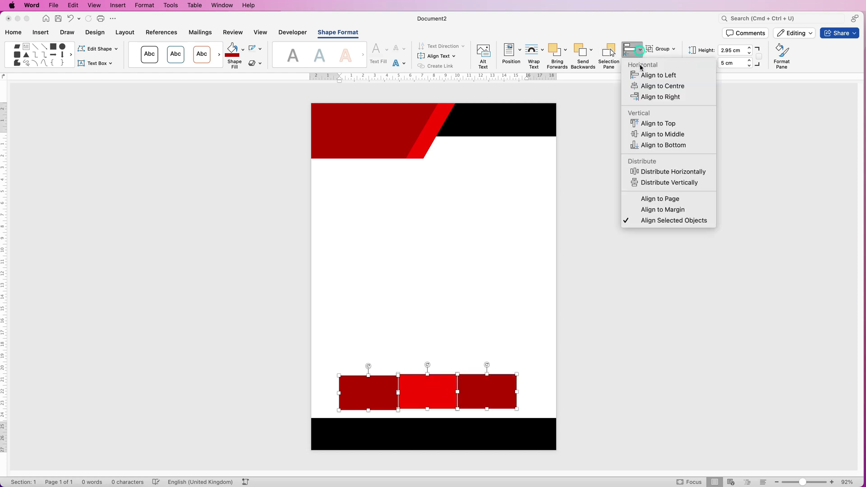
click(645, 125)
click(470, 301)
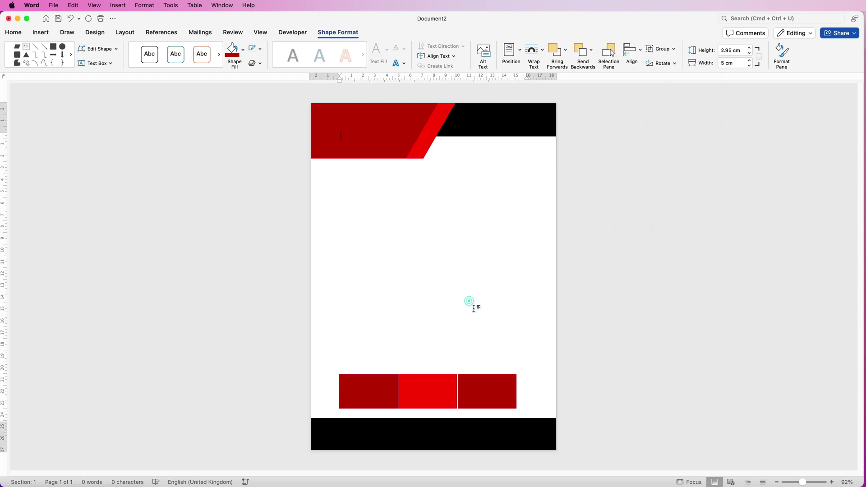
click(477, 391)
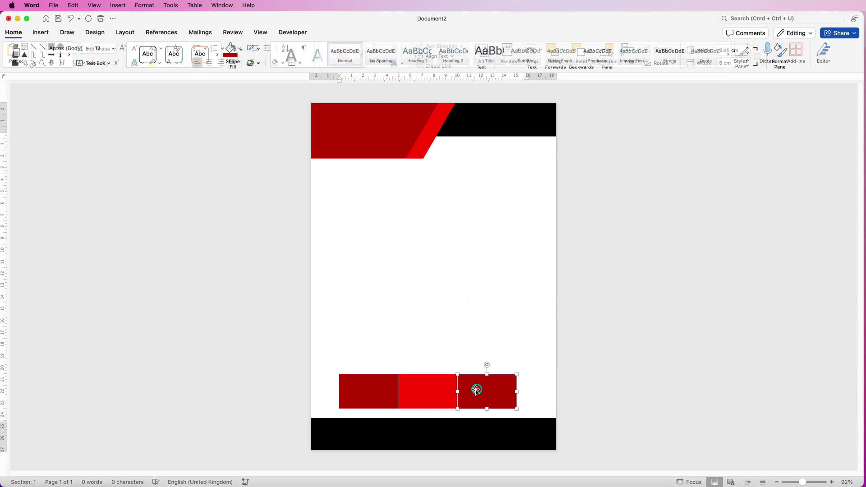
drag(477, 391, 476, 392)
click(369, 394)
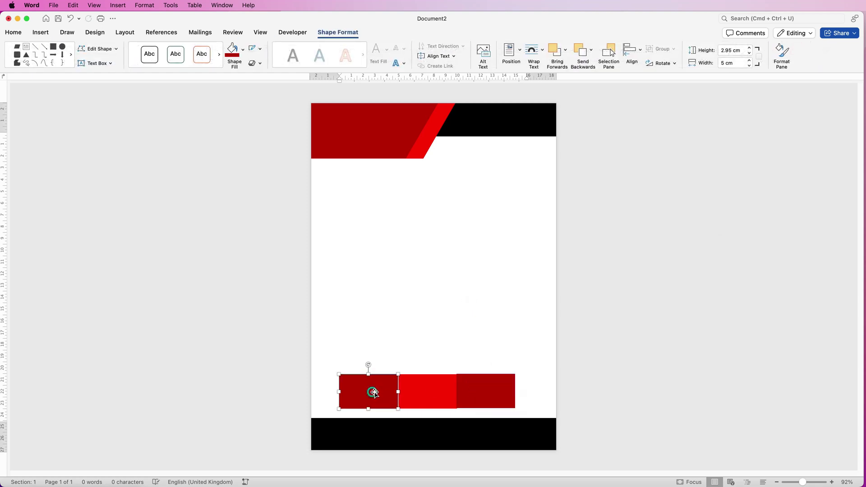
shift+click(439, 392)
shift+click(481, 390)
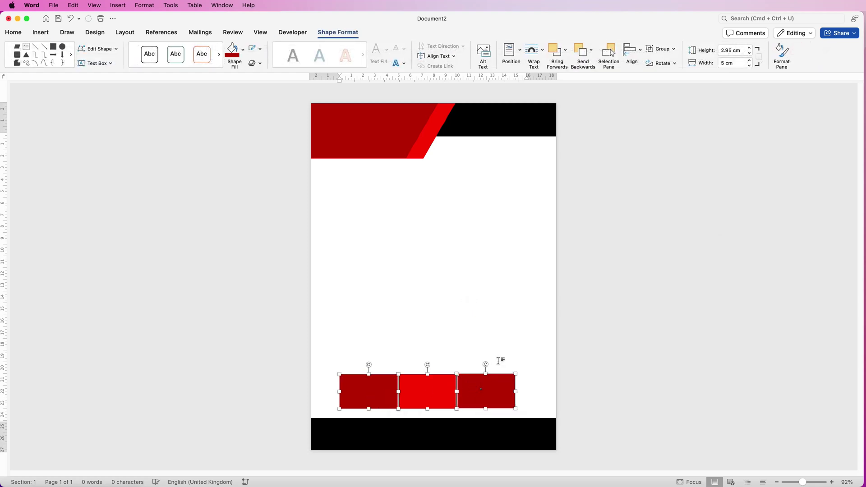
click(641, 53)
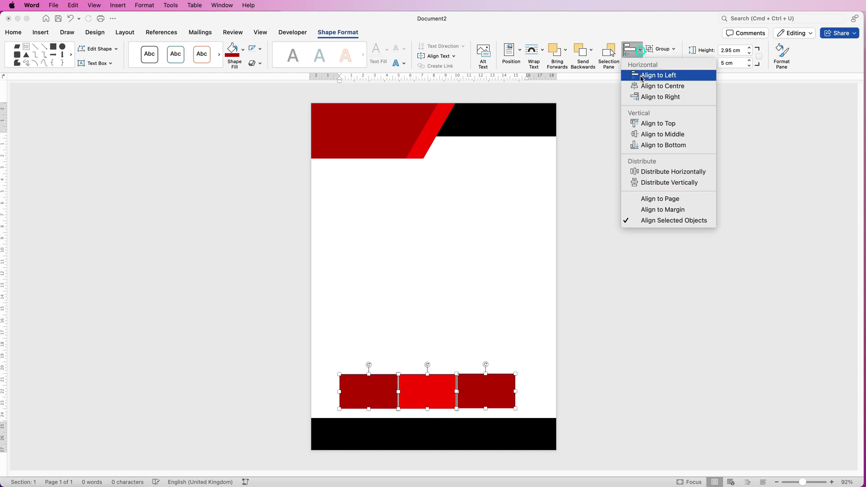
click(644, 123)
drag(429, 393, 437, 408)
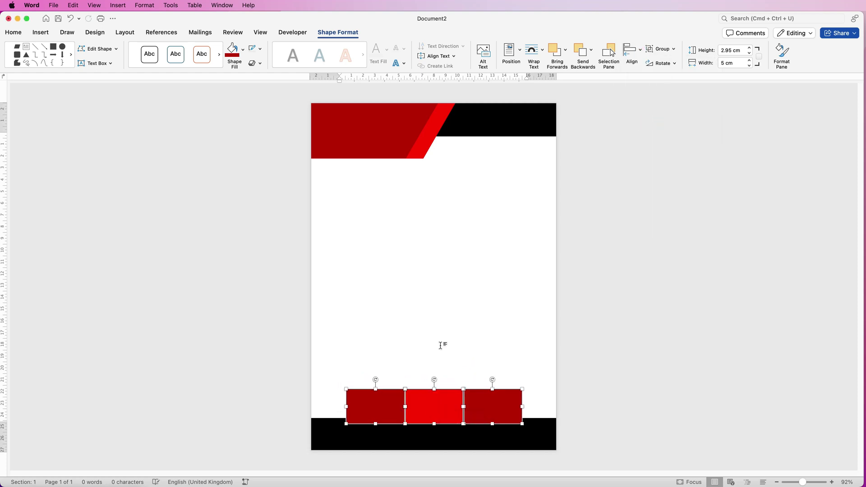
- Group the blocks, centre them horizontally on the page, then ungroup them
click(662, 49)
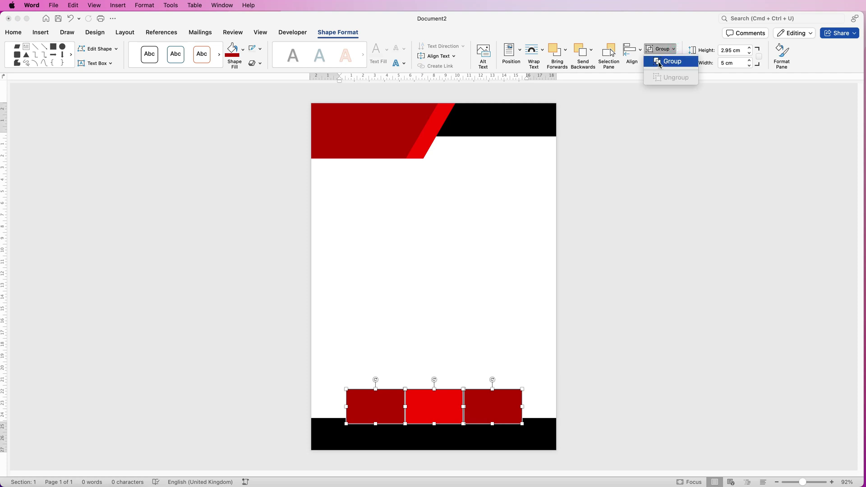
click(659, 63)
click(639, 50)
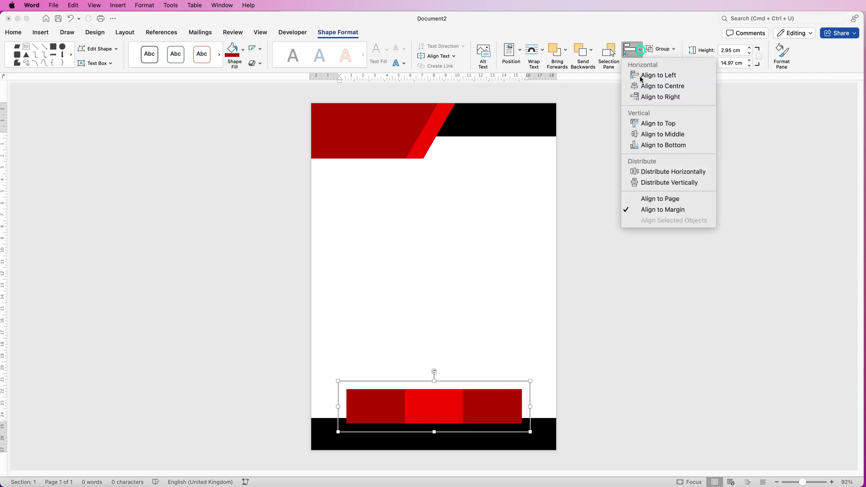
click(642, 90)
click(674, 49)
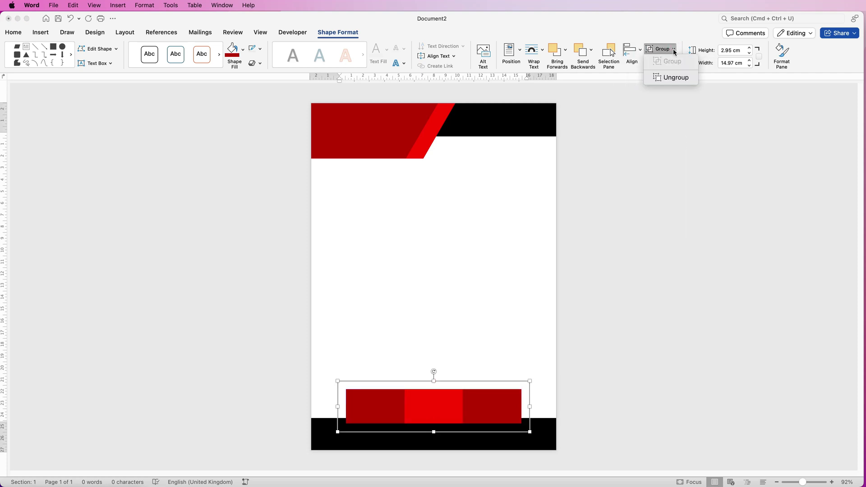
click(662, 78)
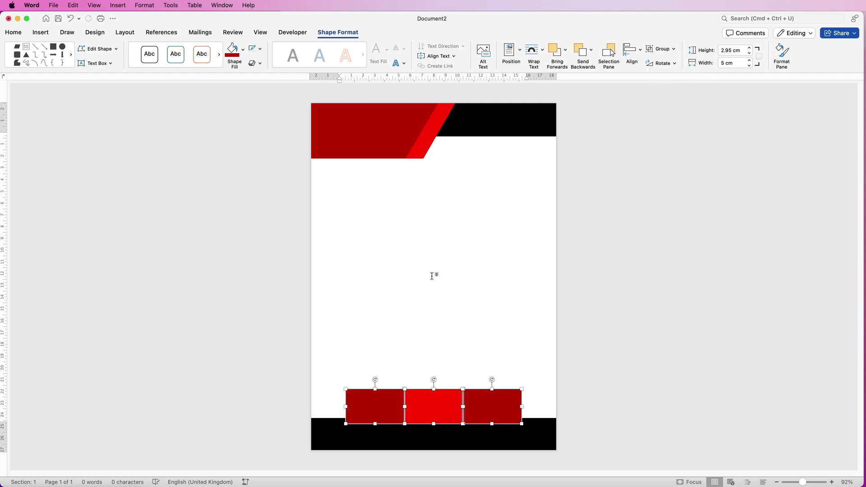
click(433, 276)
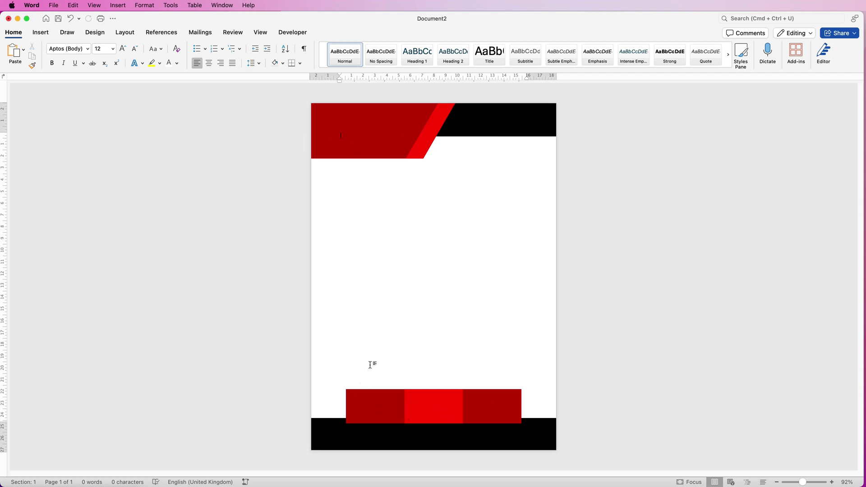
- Draw a text box over the left red footer block with no outline and no fill
click(41, 32)
click(519, 52)
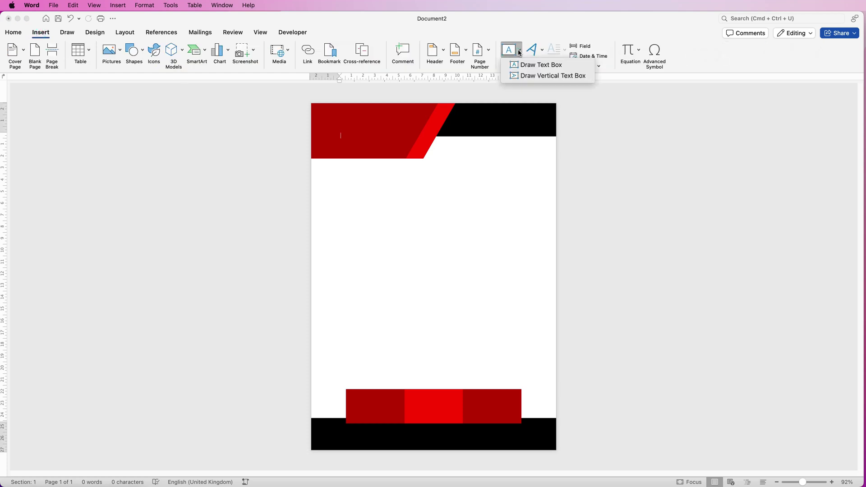
click(526, 65)
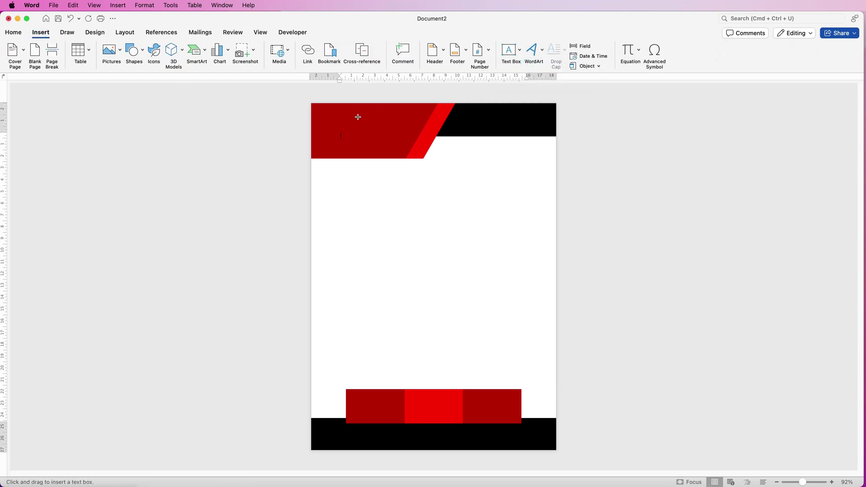
drag(354, 397, 403, 427)
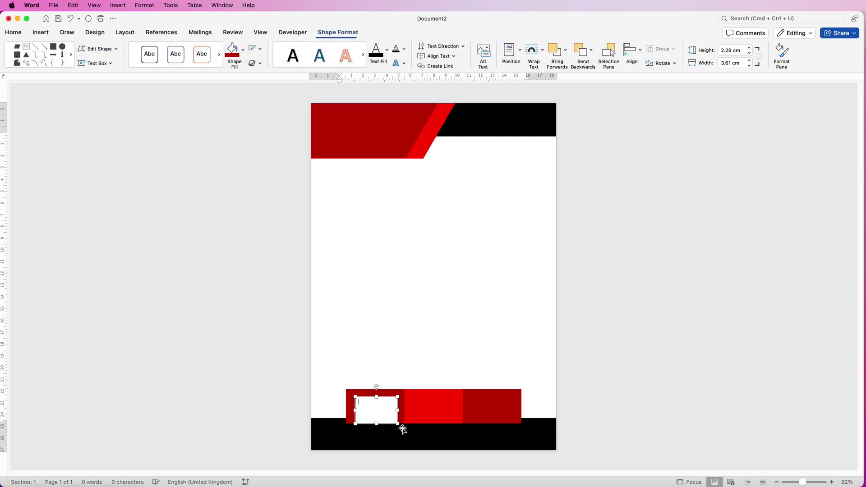
click(260, 48)
click(261, 66)
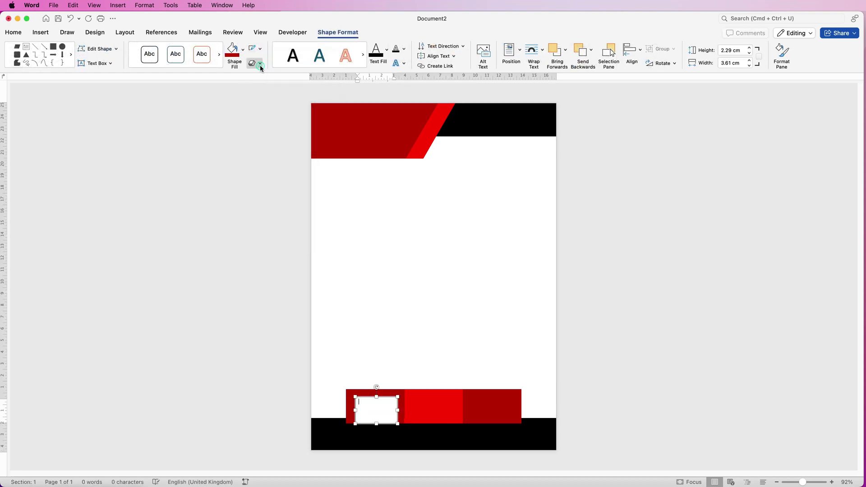
click(242, 49)
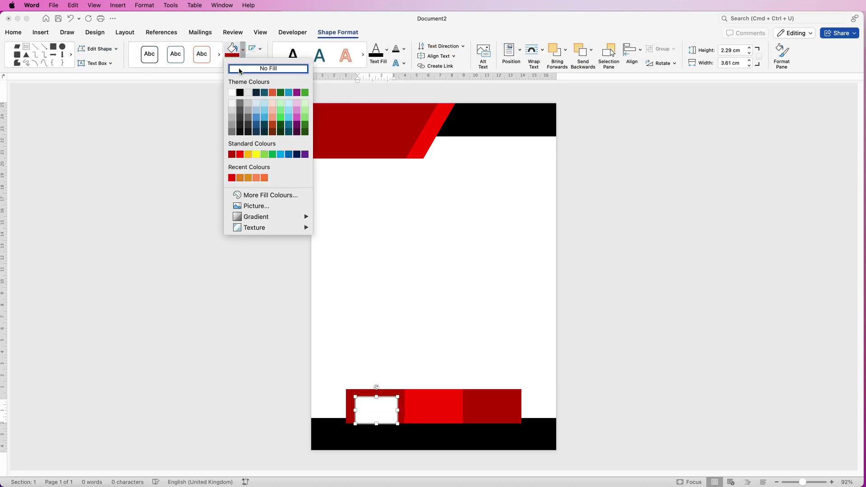
click(239, 69)
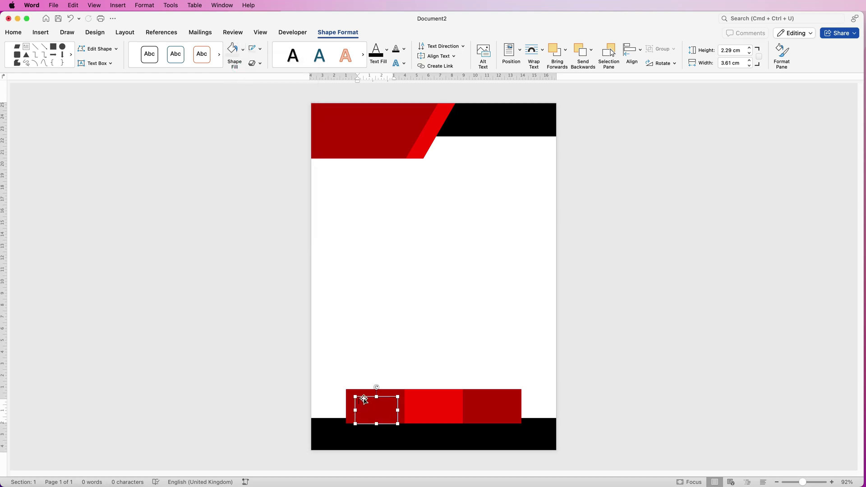
- Paste the phone numbers, shrink the box to fit, and copy it into the middle block
key(super+v)
drag(377, 424, 377, 416)
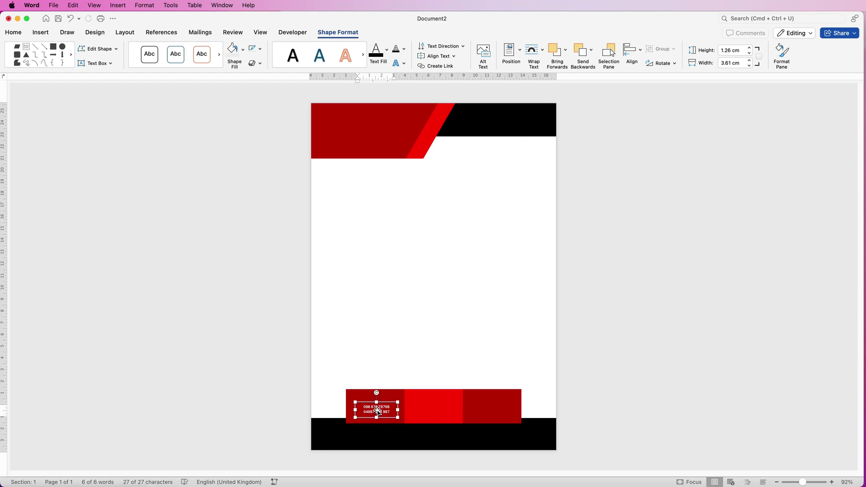
drag(377, 412, 437, 412)
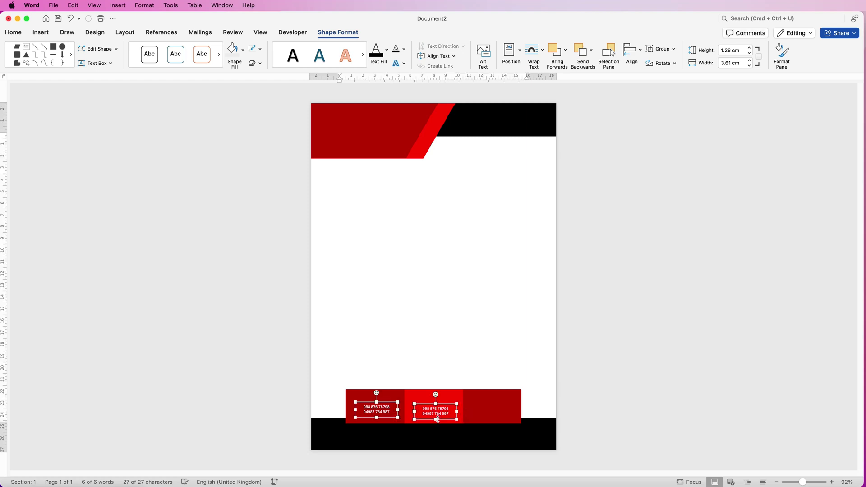
- Copy the text box into the right block and replace the middle box's text with the email and website
click(424, 399)
click(434, 415)
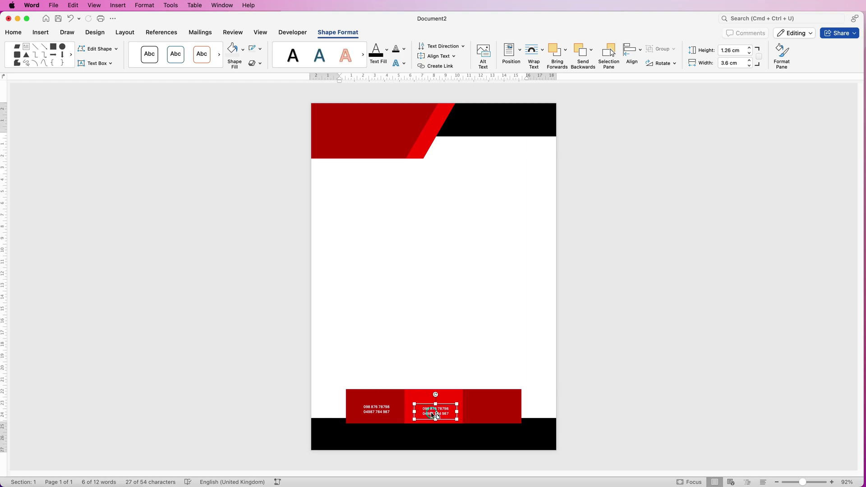
drag(432, 415, 488, 414)
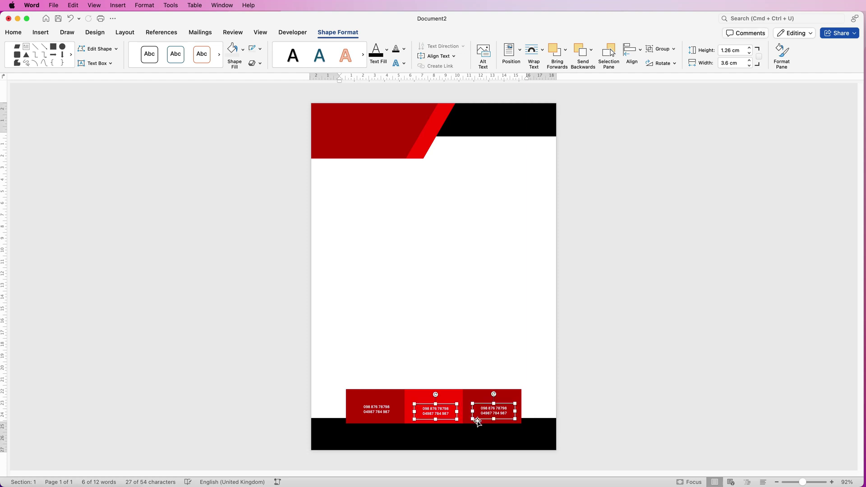
click(443, 409)
drag(446, 413, 425, 410)
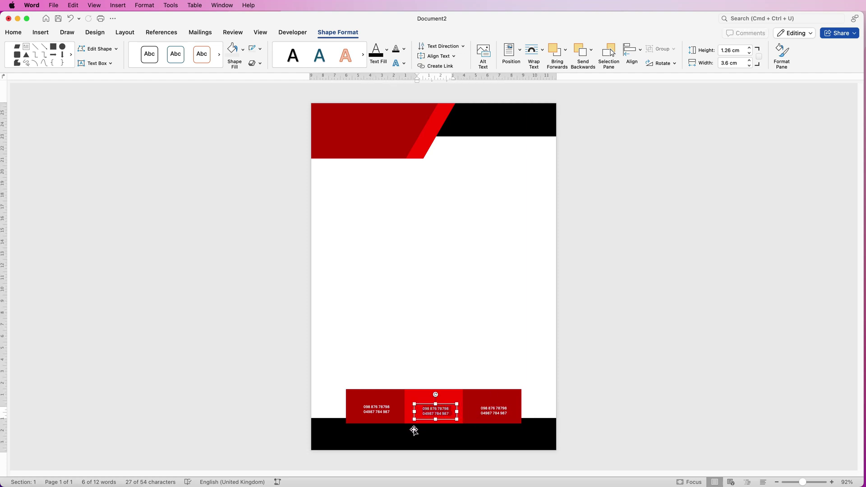
key(super+v)
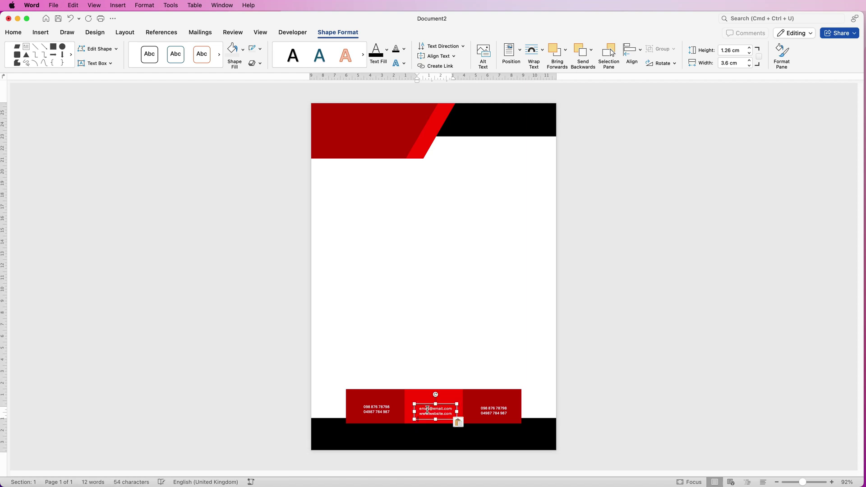
- Replace the right box's text with the street address and nudge it up
click(499, 412)
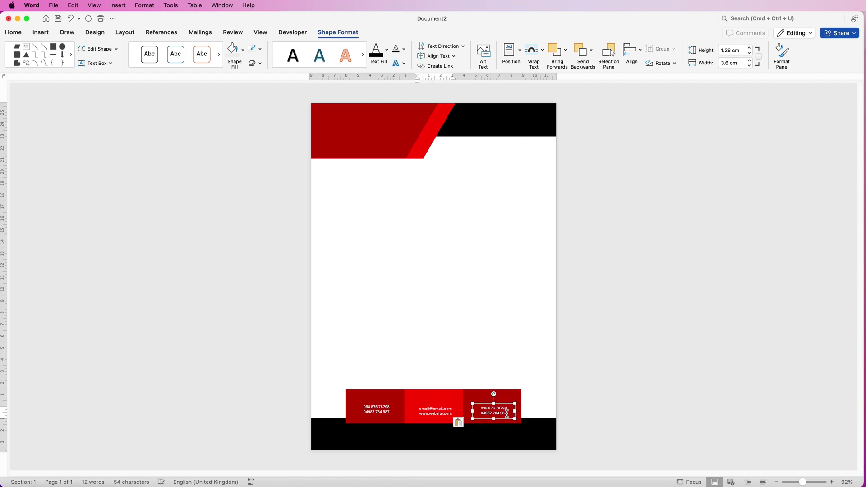
click(508, 414)
key(super+a)
text(West Street, Archway County, ST5 23R)
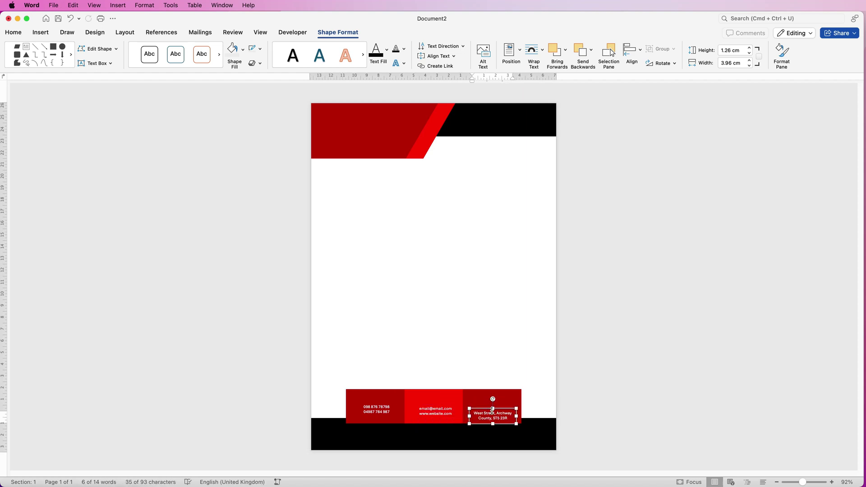
drag(492, 415, 492, 412)
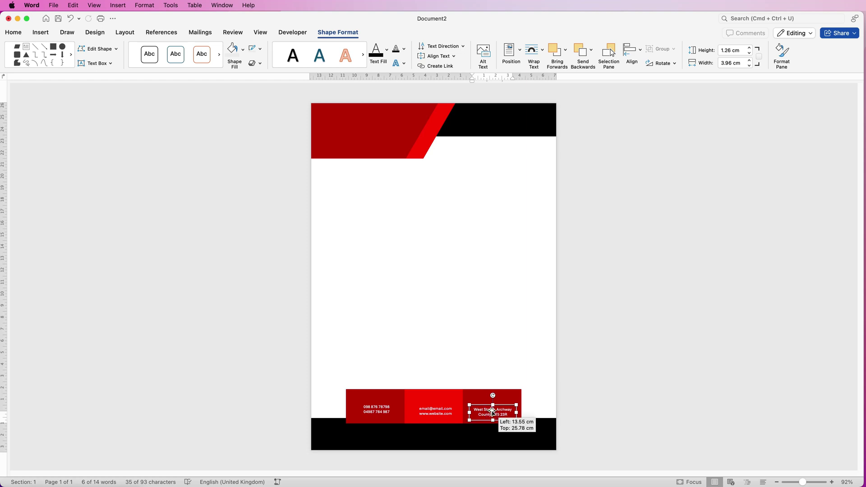
- Centre the phone-number text box on the left red footer block
click(376, 412)
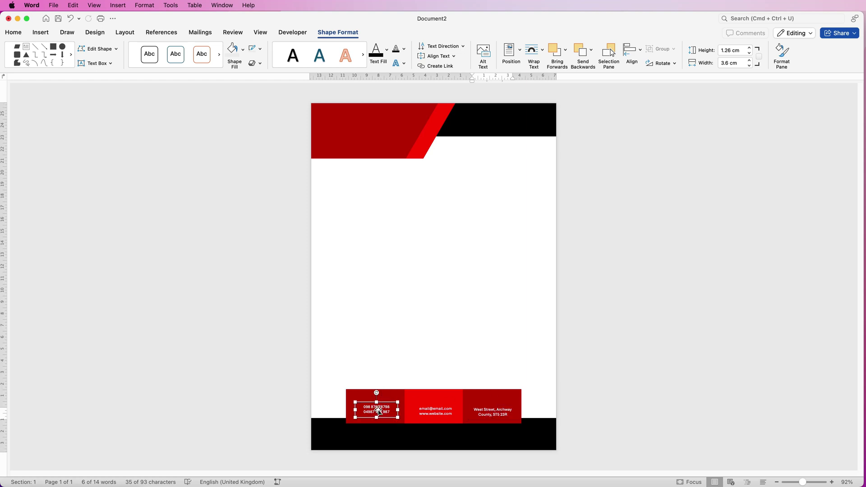
shift+click(389, 396)
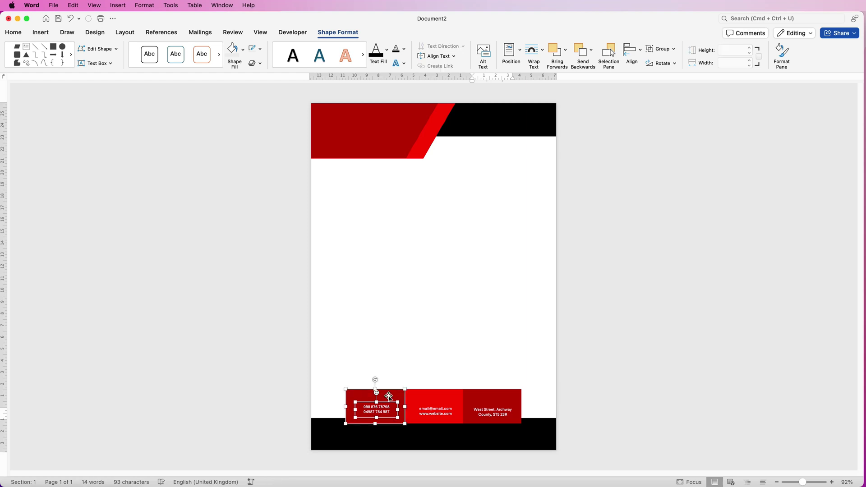
click(641, 52)
click(640, 86)
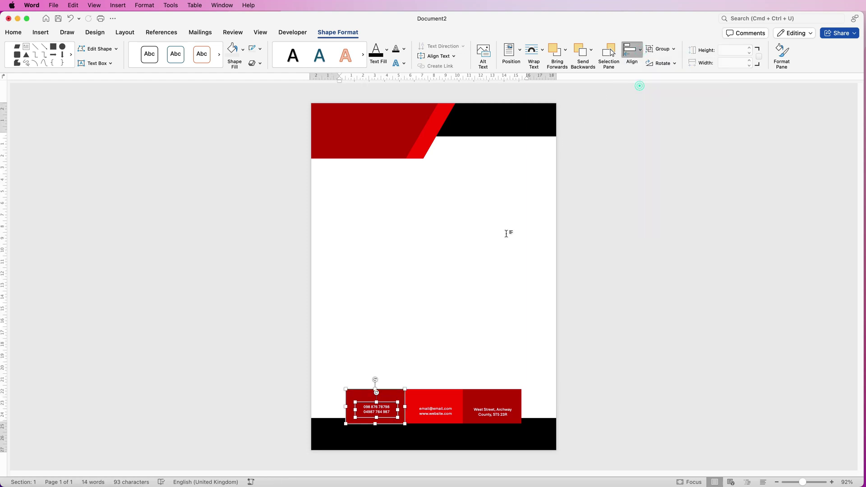
click(438, 408)
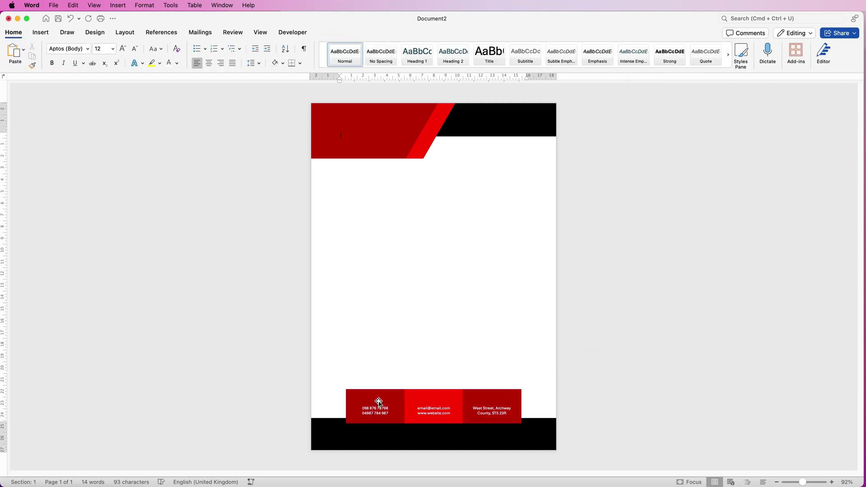
- Search the stock icons for a phone and insert the desk telephone icon
click(41, 32)
click(154, 54)
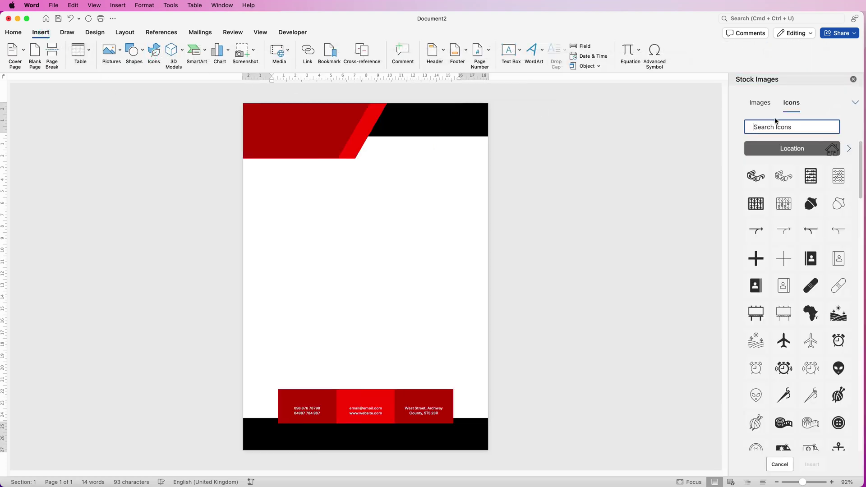
text(PHONE)
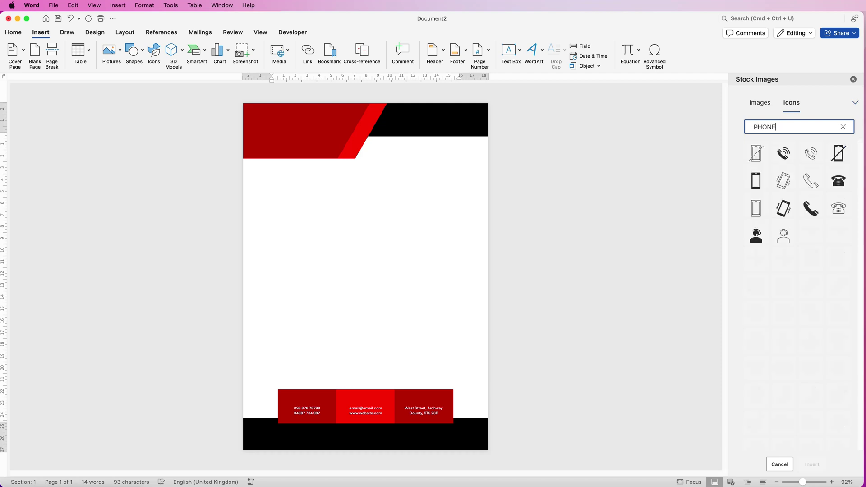
click(843, 178)
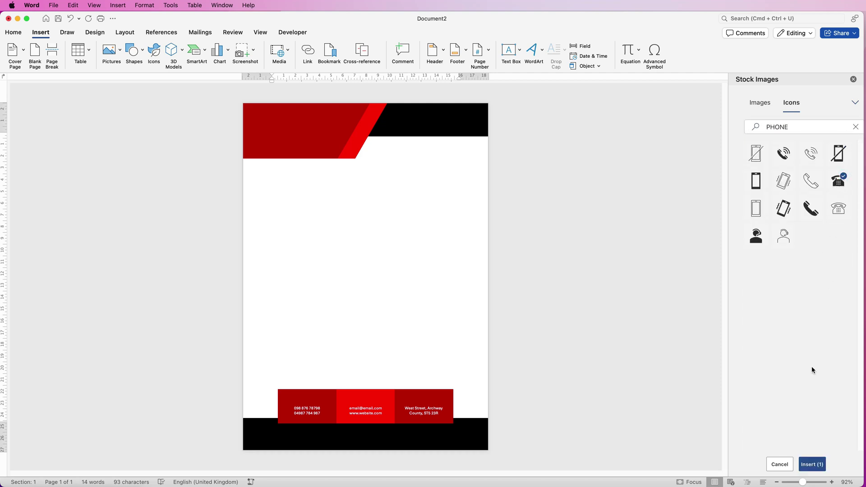
click(812, 465)
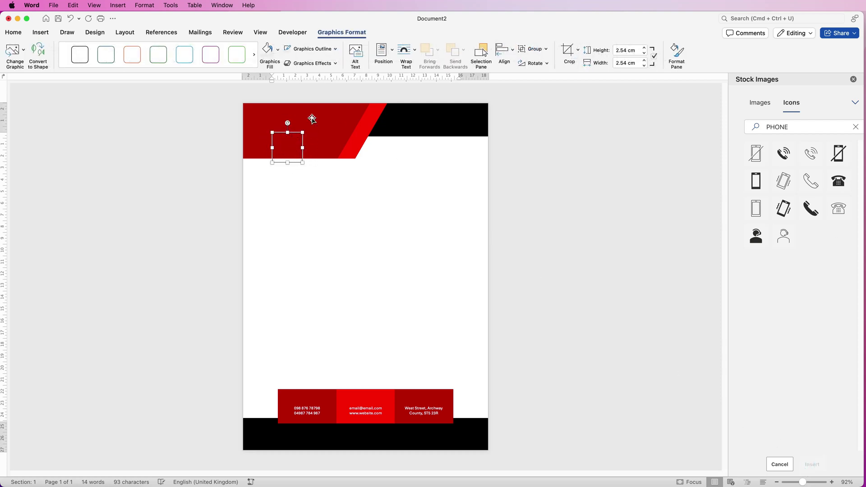
- Set the telephone icon to In Front of Text wrapping and fill it white
click(415, 52)
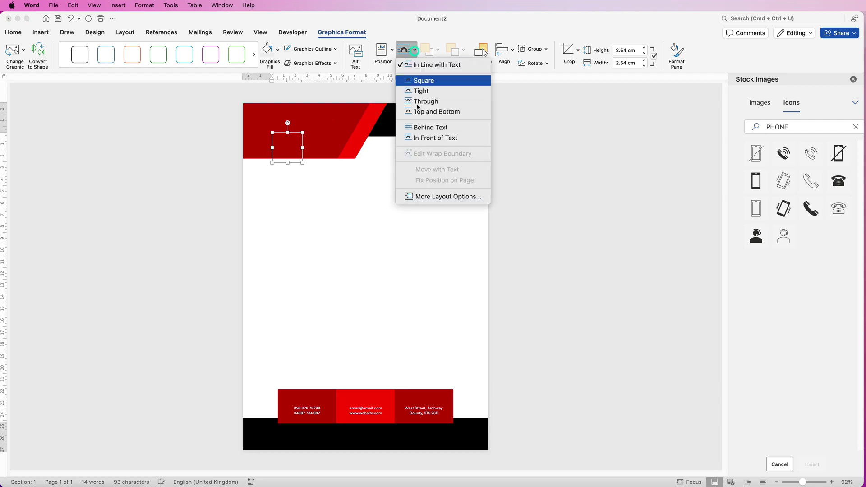
click(420, 138)
click(15, 32)
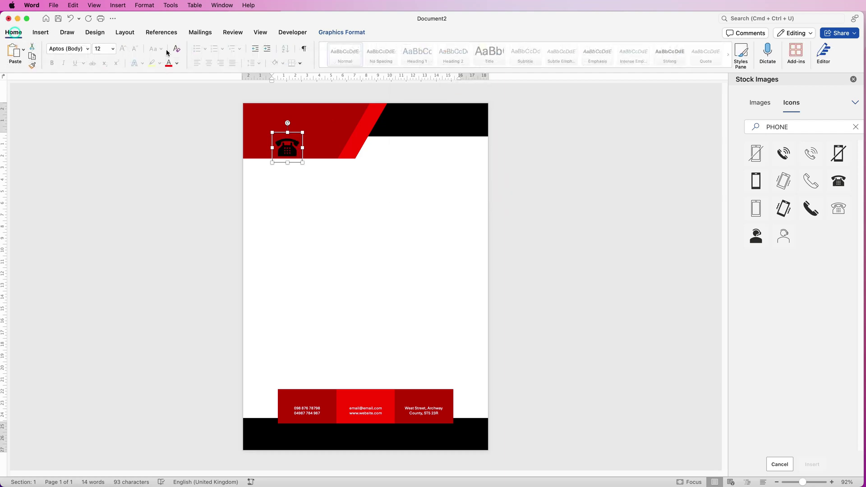
click(342, 32)
click(278, 50)
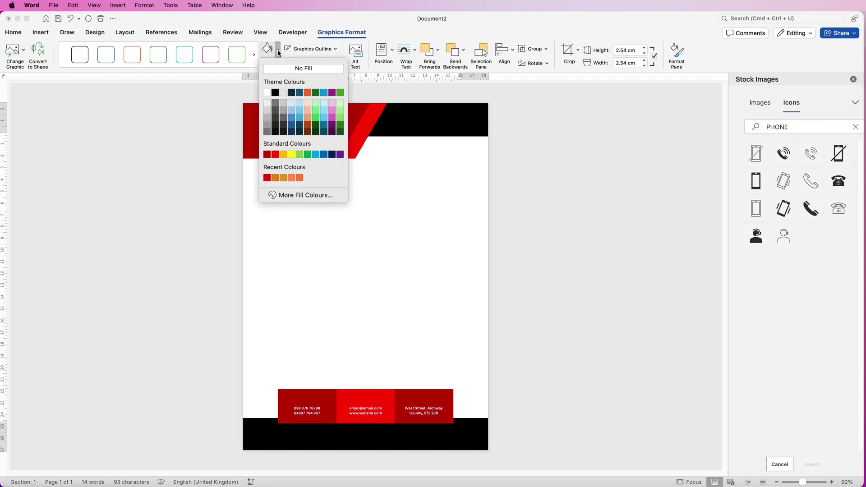
click(267, 92)
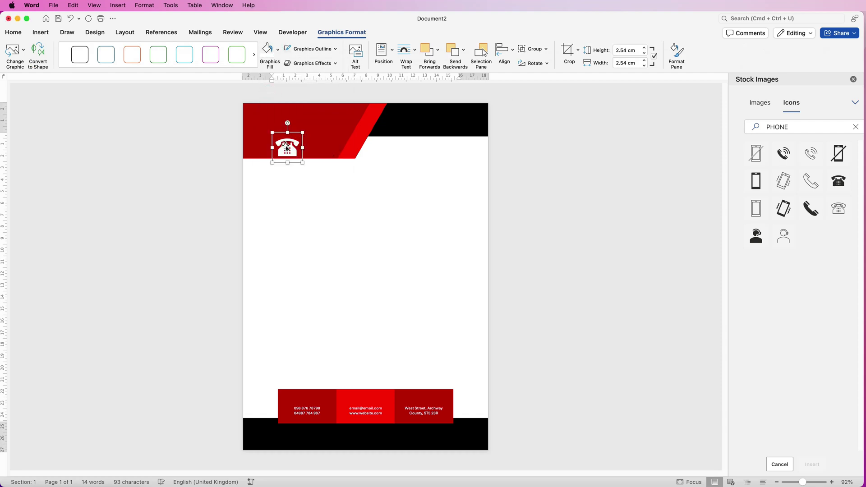
- Move the telephone icon down to the footer and set its height to 1 cm
drag(285, 145, 305, 393)
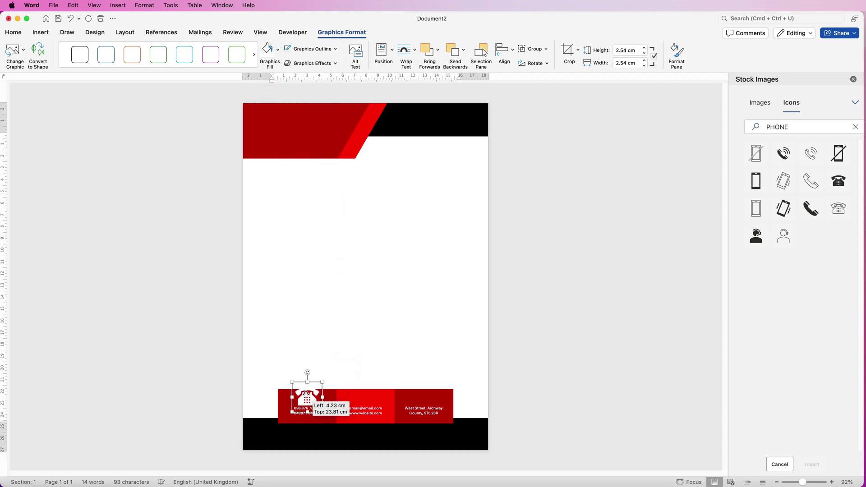
click(637, 49)
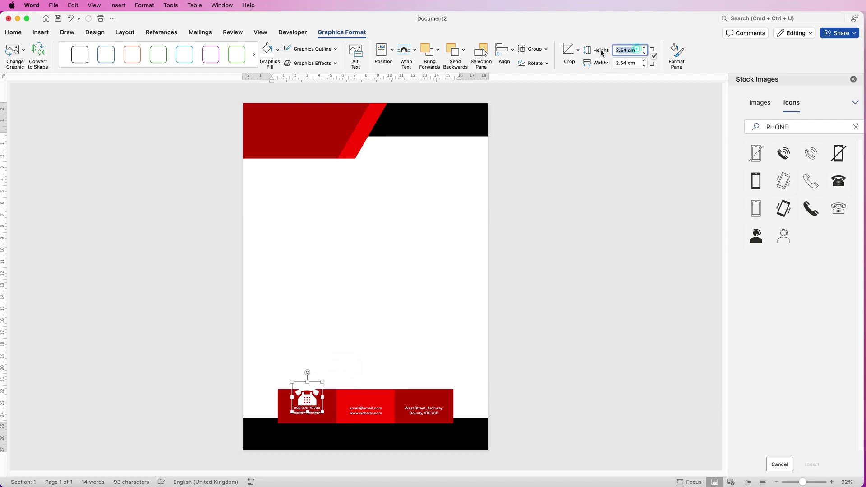
text(1)
key(Return)
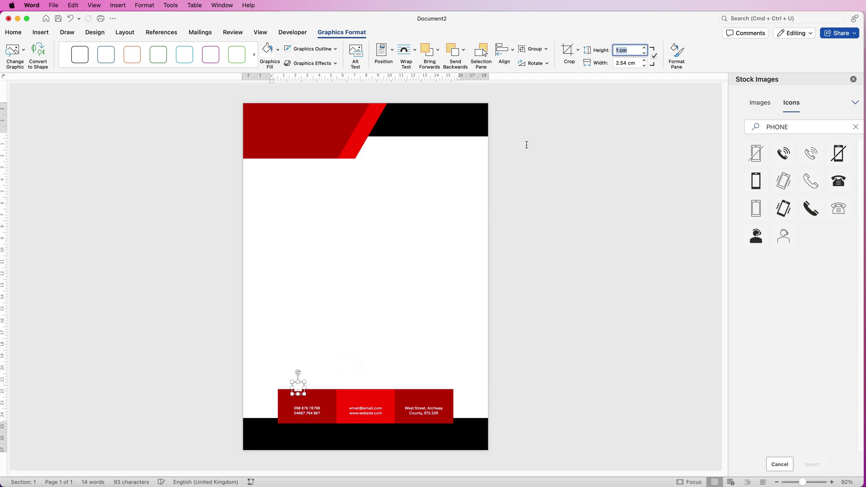
drag(804, 484, 809, 483)
scroll(725, 406, down, 5)
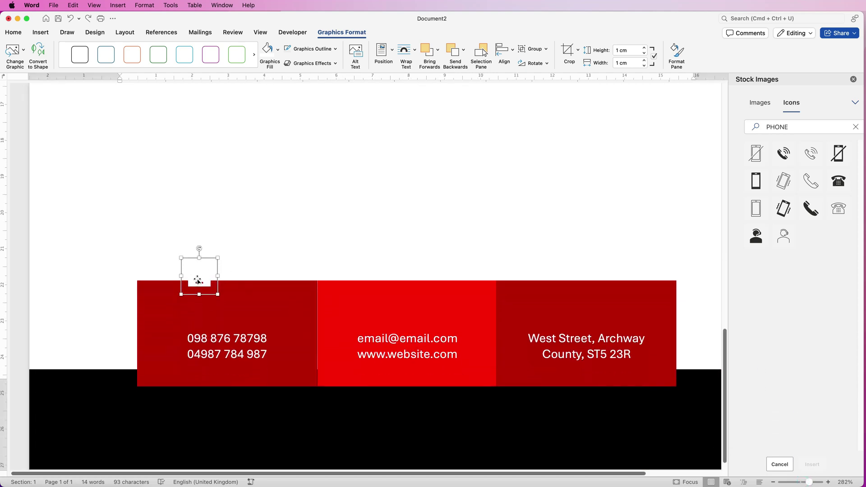
- Centre the telephone icon horizontally within the left red footer box
drag(197, 281, 222, 311)
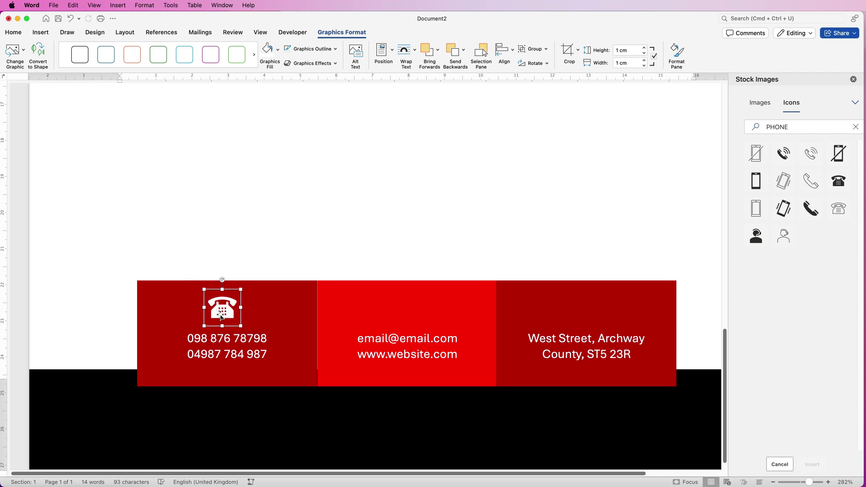
shift+click(282, 290)
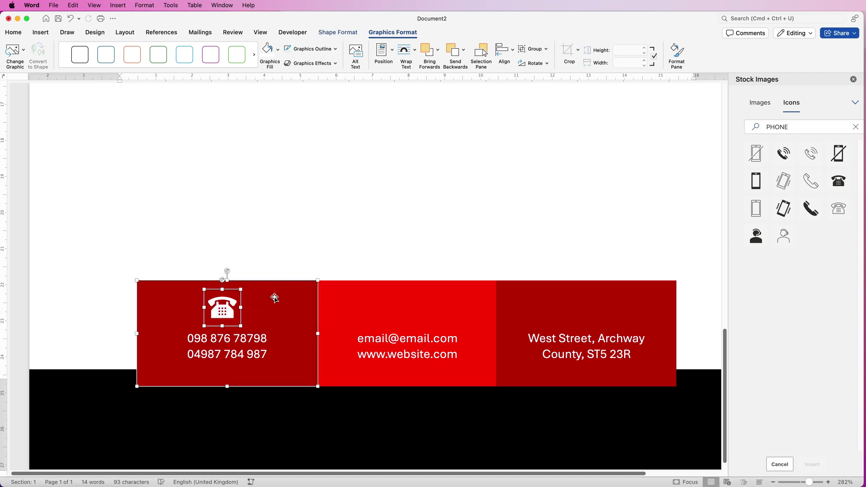
click(513, 52)
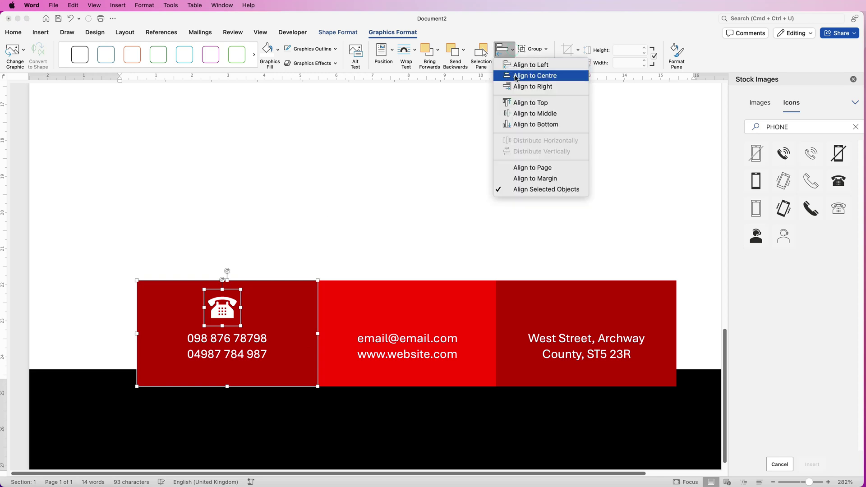
click(518, 81)
click(316, 225)
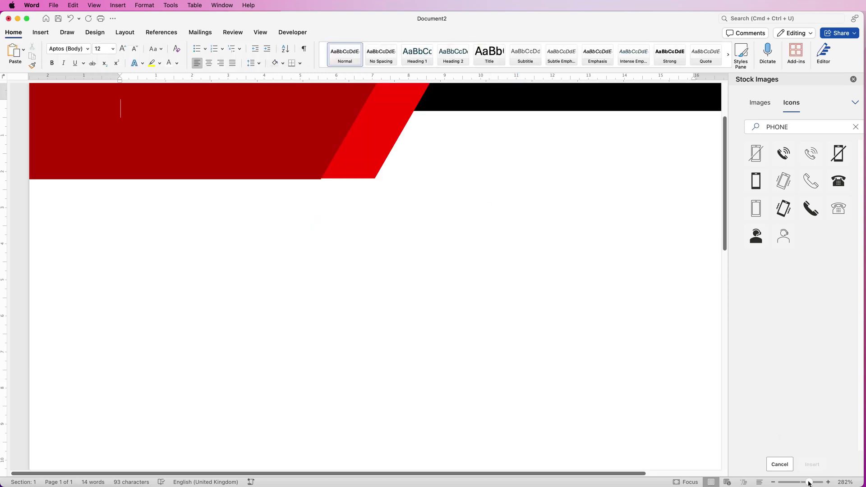
drag(809, 482, 800, 484)
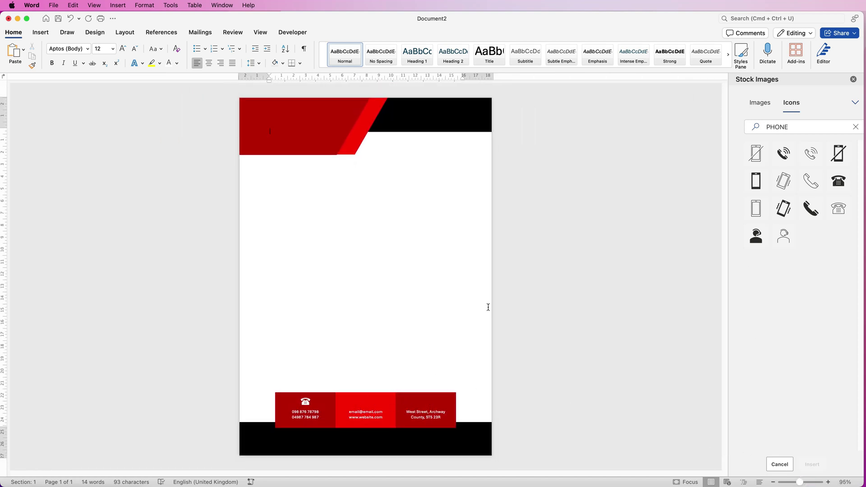
- Search the stock icons for EMAIL and insert the envelope icon
click(794, 130)
drag(794, 130, 748, 129)
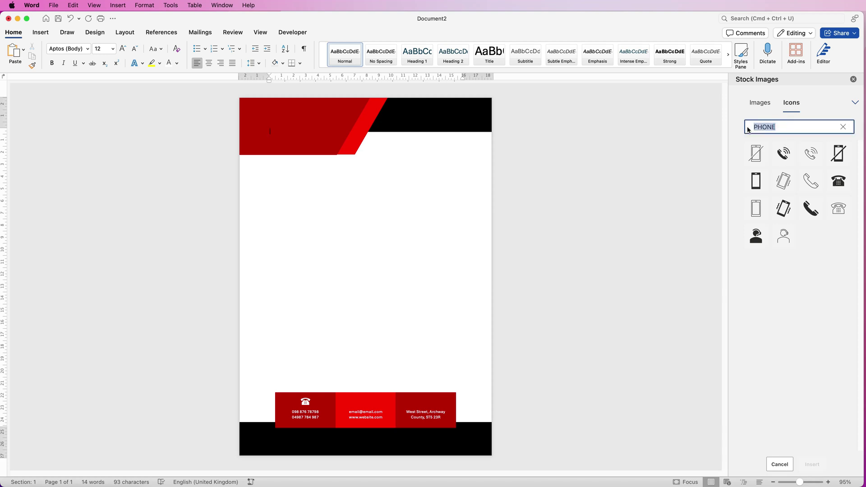
text(EMAIL)
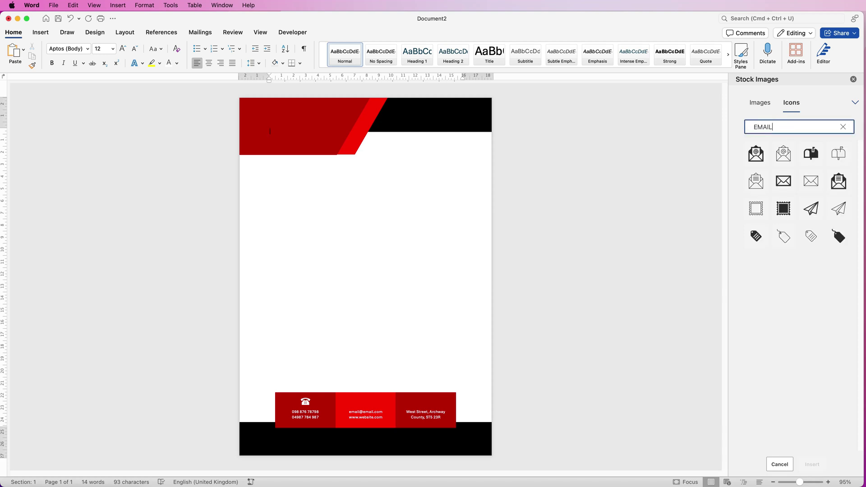
click(789, 176)
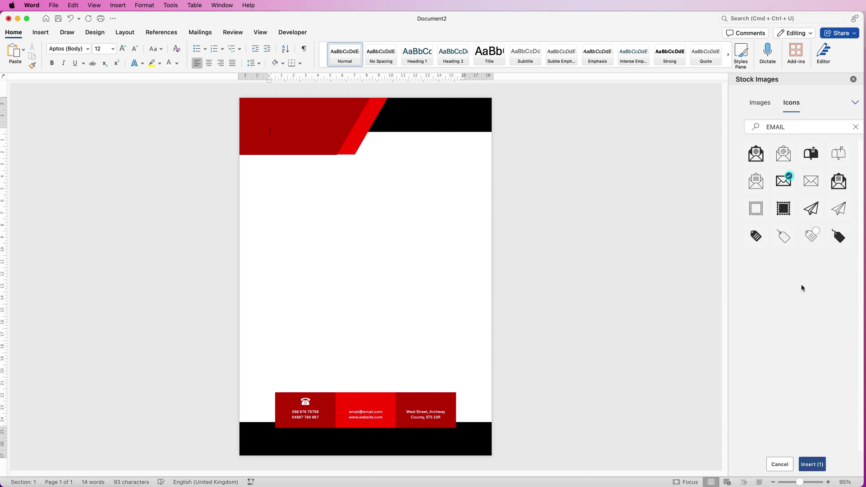
click(812, 465)
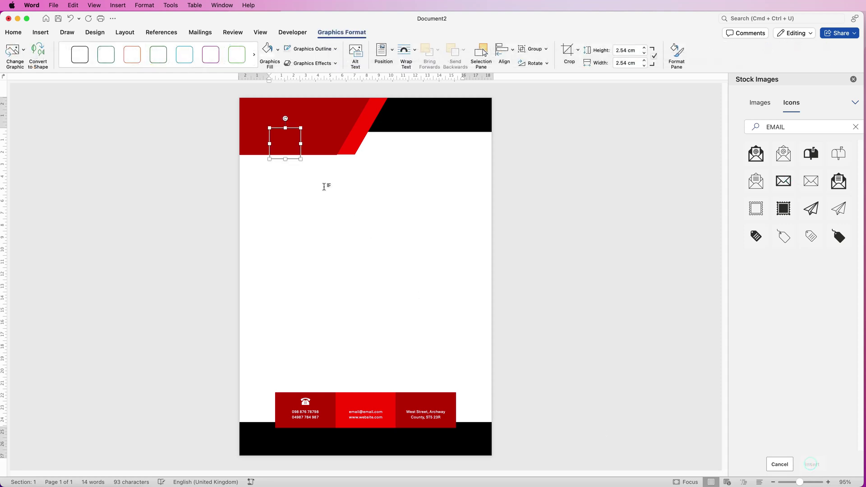
- Move the envelope icon onto the middle red footer box
click(284, 140)
double_click(343, 138)
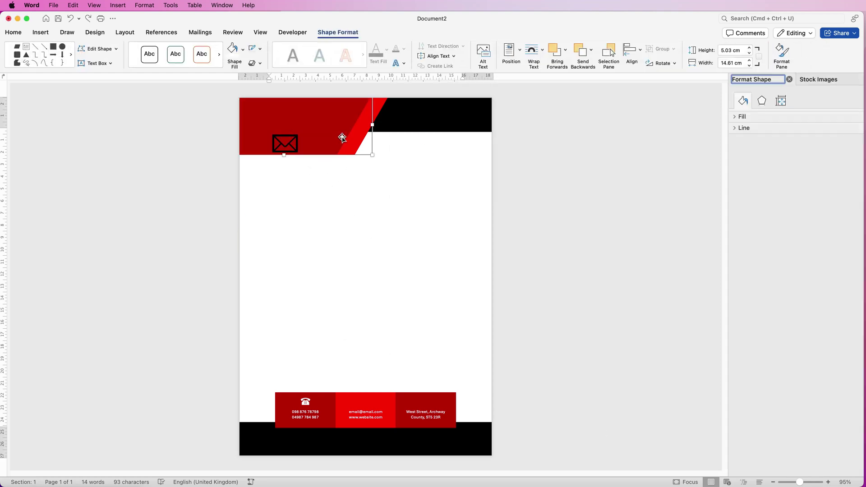
click(281, 140)
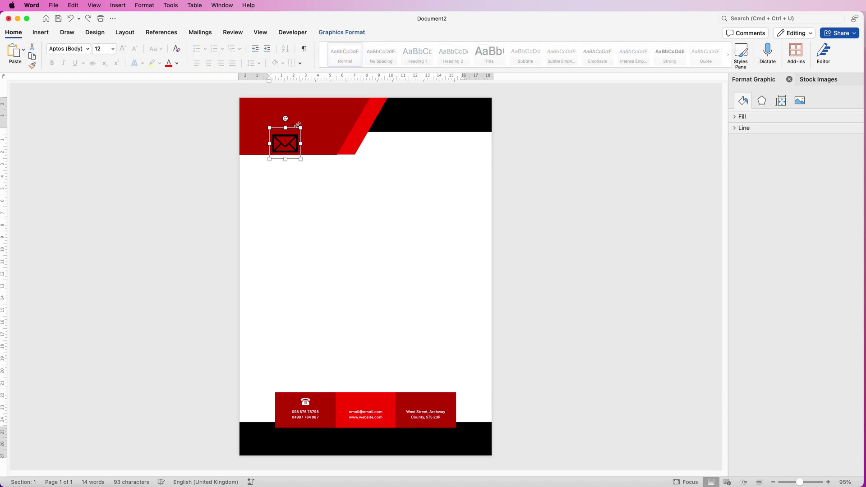
drag(309, 137, 401, 136)
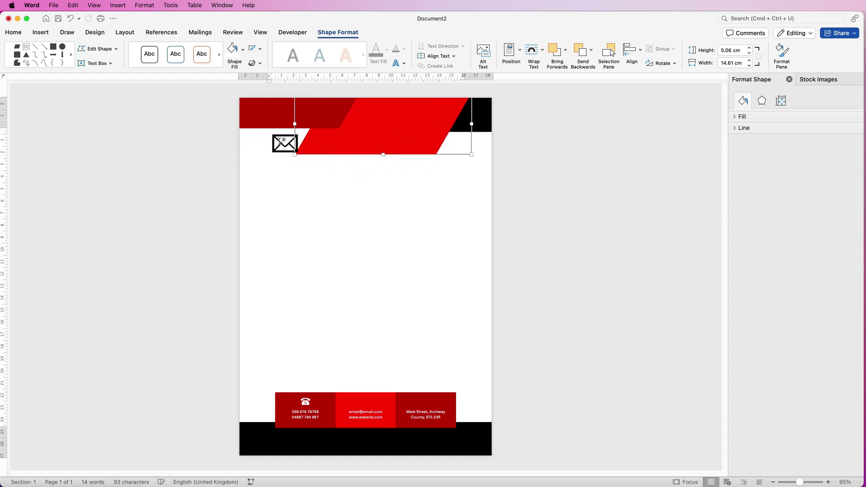
drag(280, 145, 363, 397)
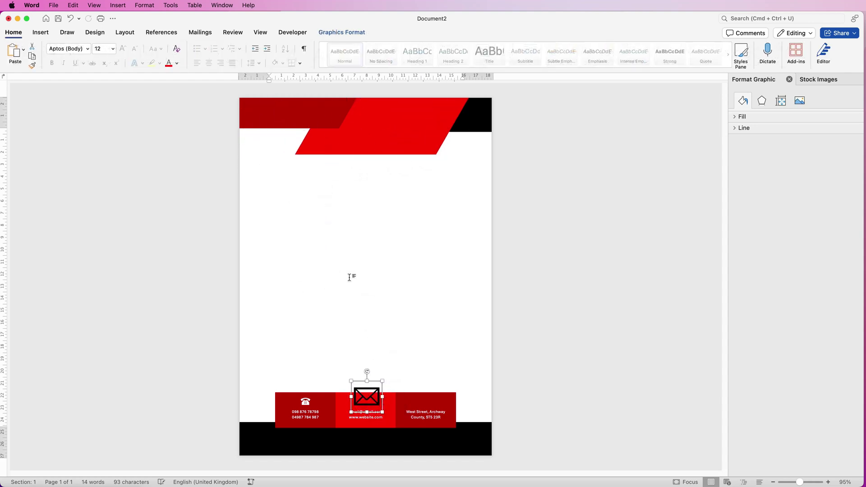
- Make the envelope icon white and set its height to 1 cm
click(327, 32)
click(267, 54)
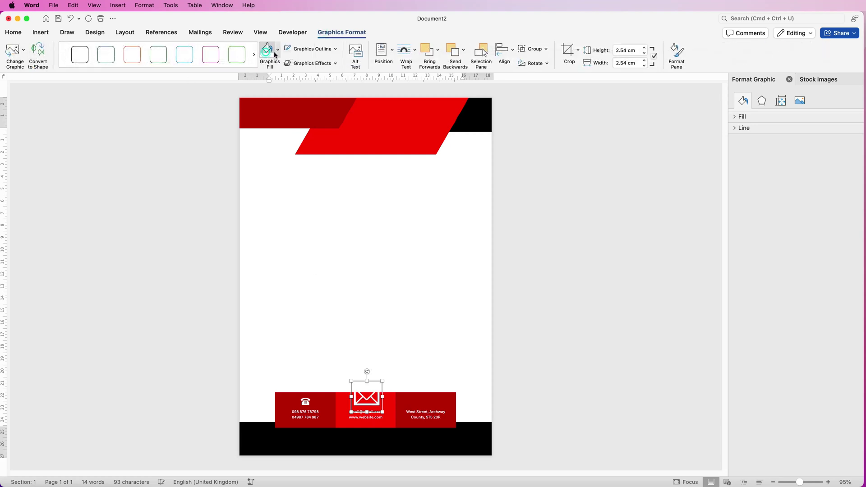
triple_click(621, 50)
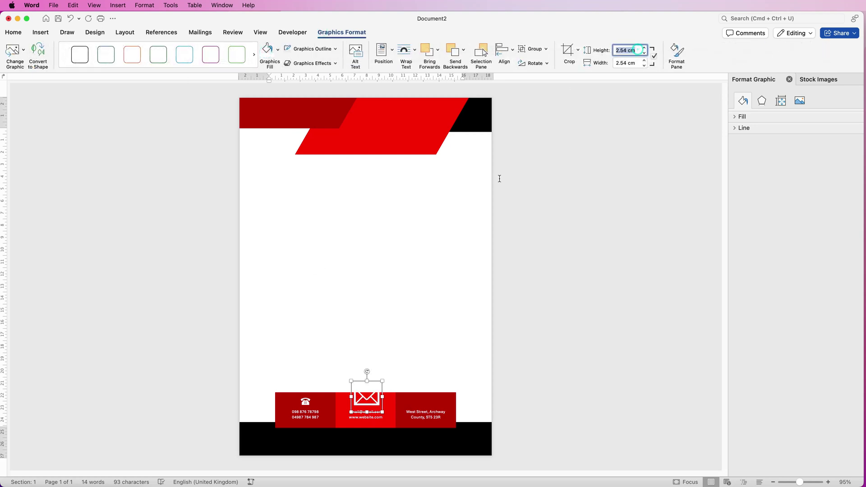
text(1)
key(Return)
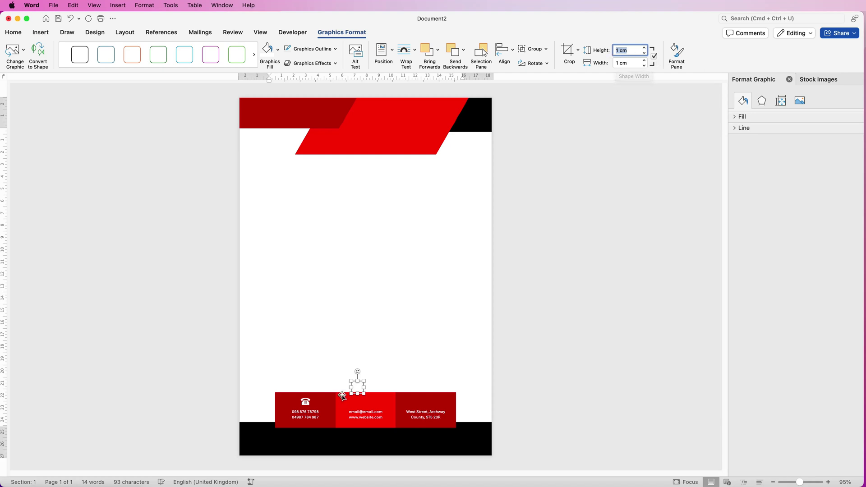
- Centre the envelope icon horizontally within the middle red email box
scroll(358, 381, up, 3)
click(357, 381)
scroll(358, 381, down, 3)
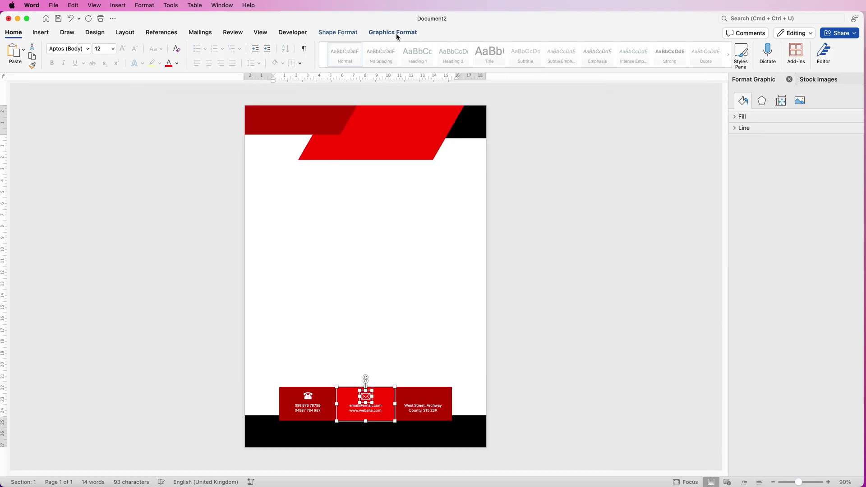
click(395, 32)
click(513, 52)
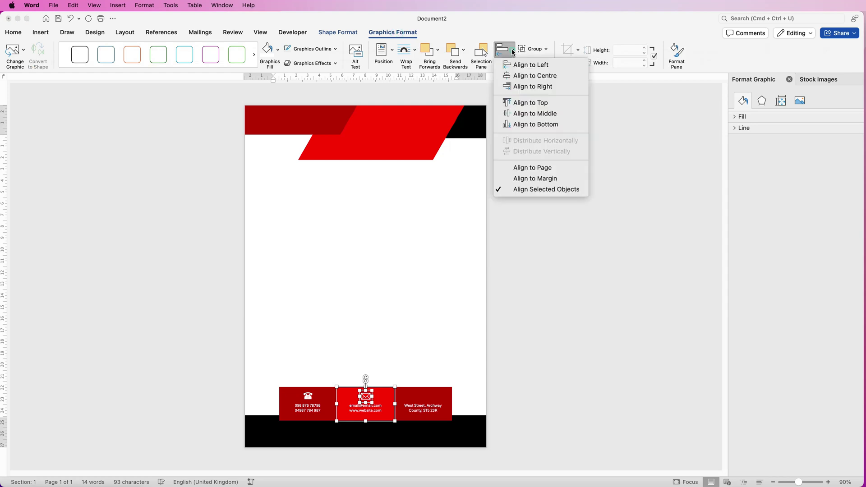
click(516, 77)
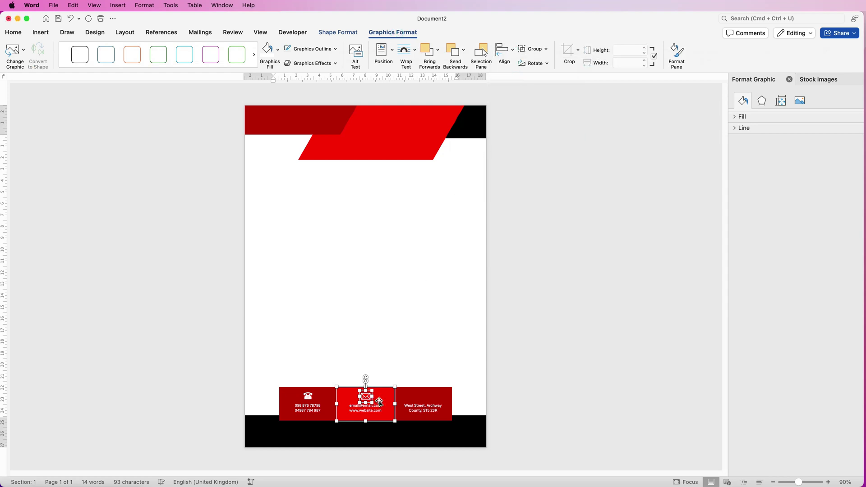
click(423, 403)
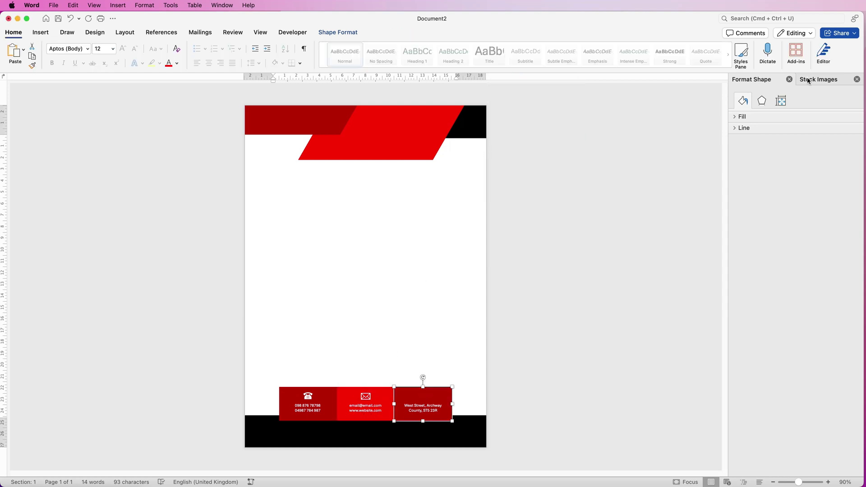
- Search the stock icons for LOCATION and insert the first location-pin icon
click(807, 79)
click(781, 127)
drag(785, 127, 735, 128)
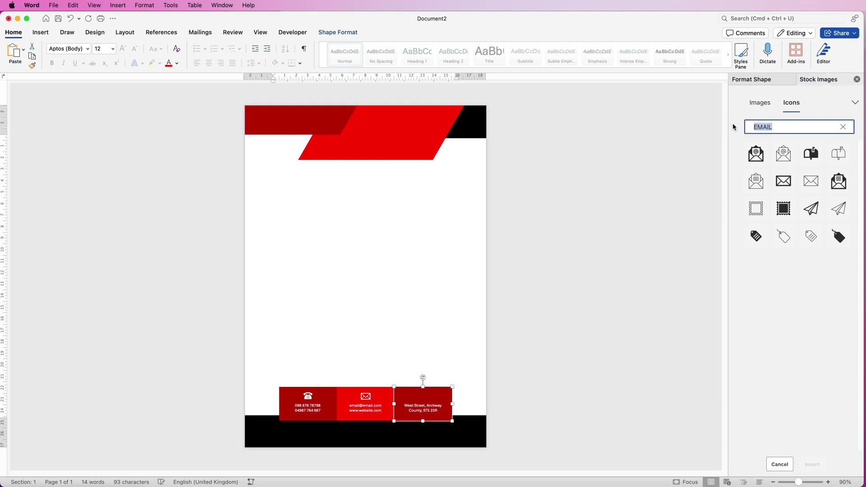
text(LOCATION)
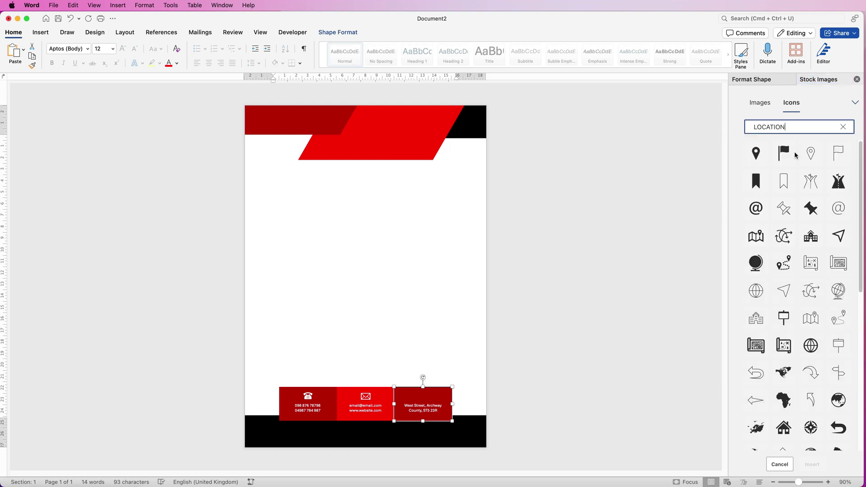
click(751, 169)
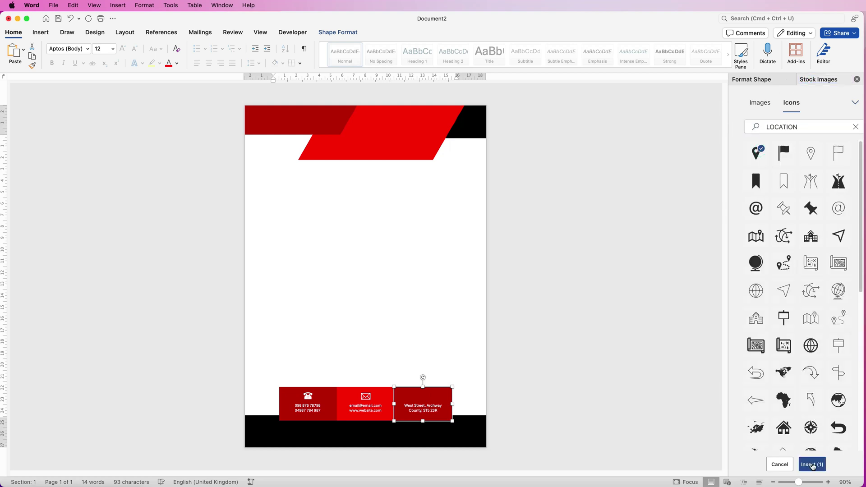
click(812, 465)
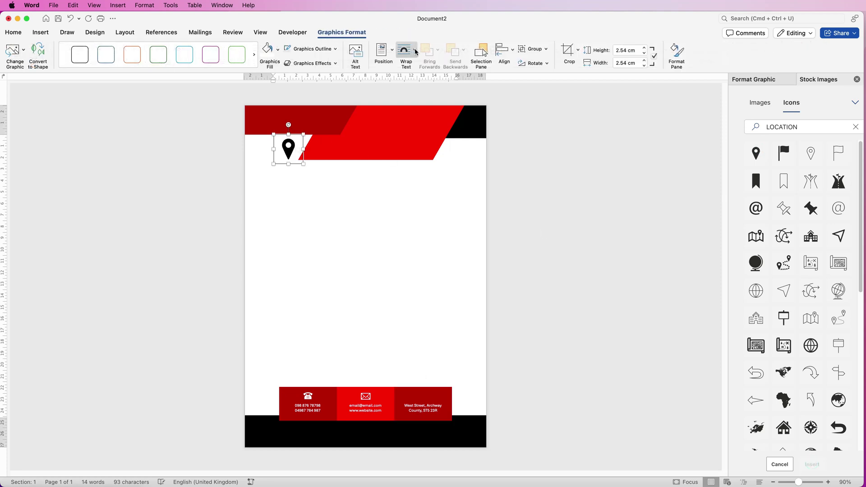
- Set the pin to In Front of Text, fill it white, and size it to 1 cm
click(415, 52)
click(420, 137)
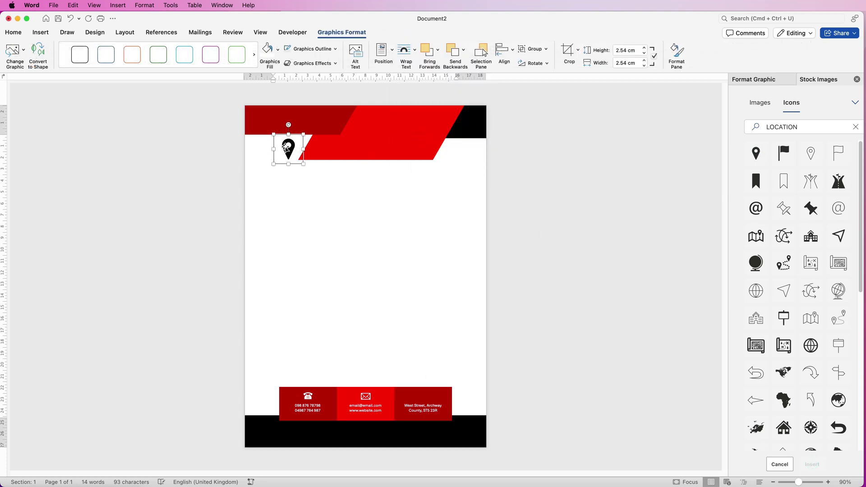
drag(287, 148, 422, 385)
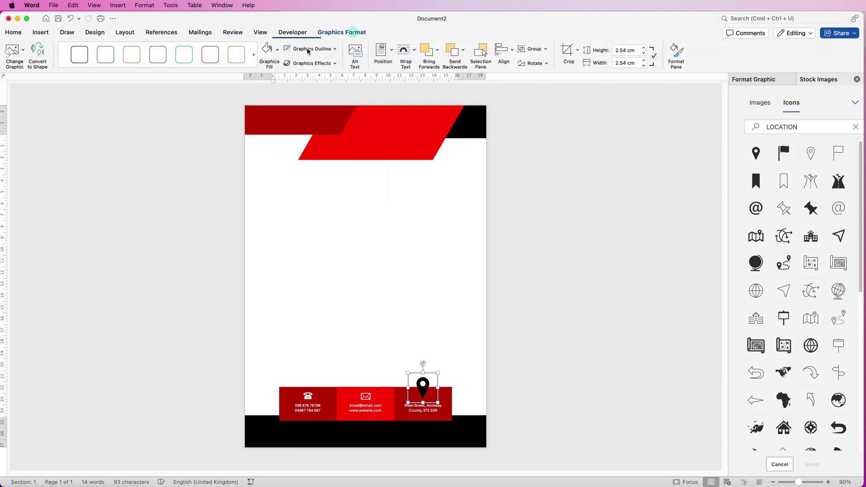
click(269, 49)
click(629, 50)
text(1)
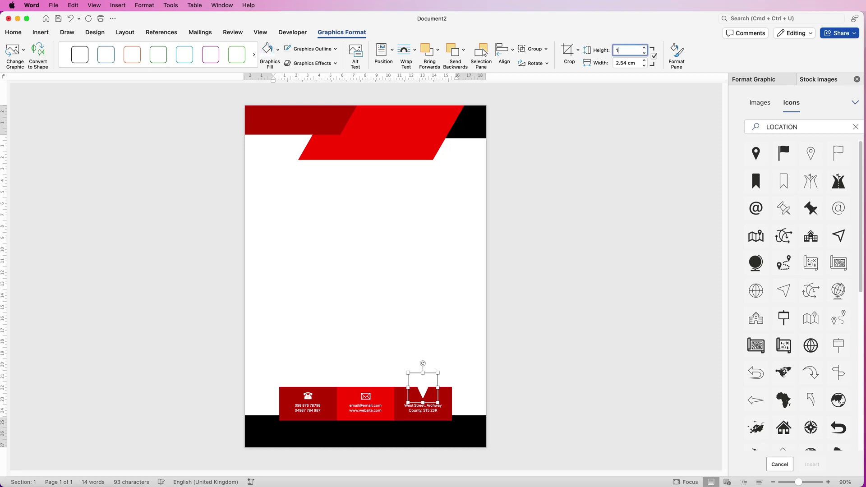
key(Return)
- Centre the location pin above the address text in the right footer box
drag(415, 379, 429, 406)
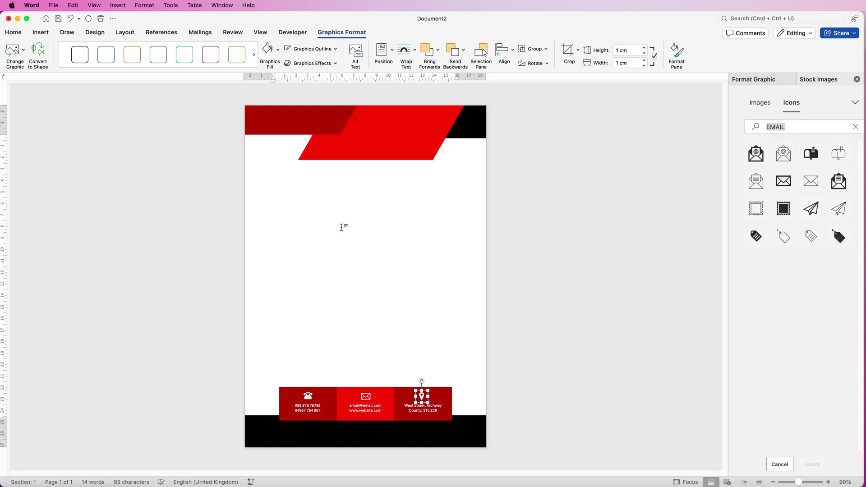
shift+click(443, 396)
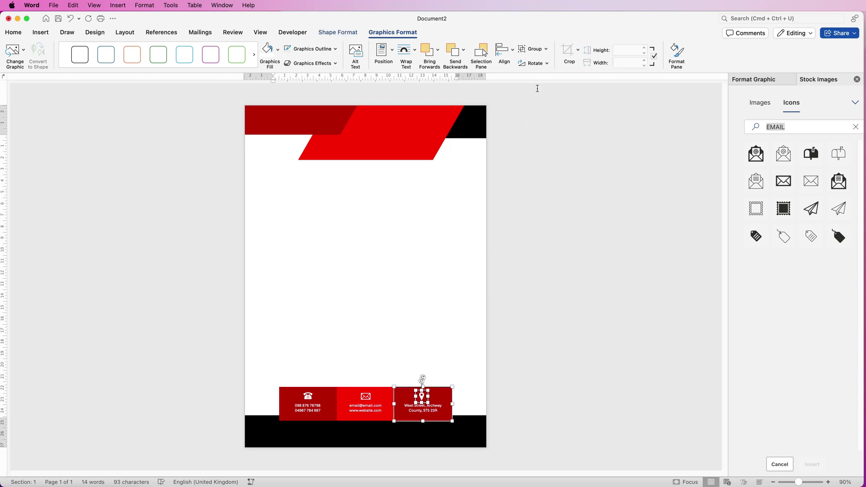
click(510, 50)
click(520, 78)
click(428, 410)
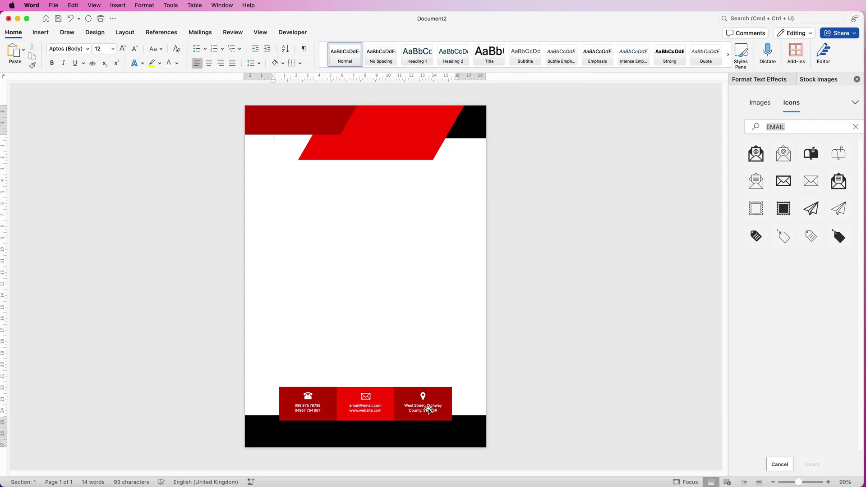
click(424, 396)
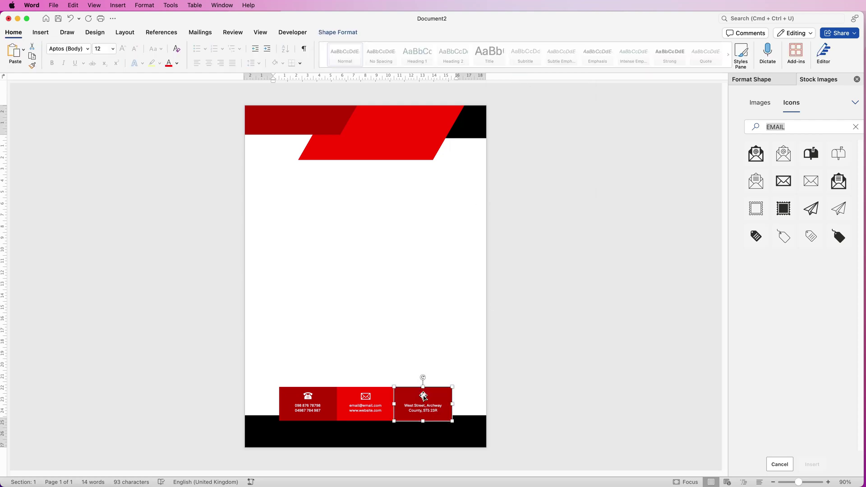
- Align the phone, envelope and pin icons along their top edges
click(423, 395)
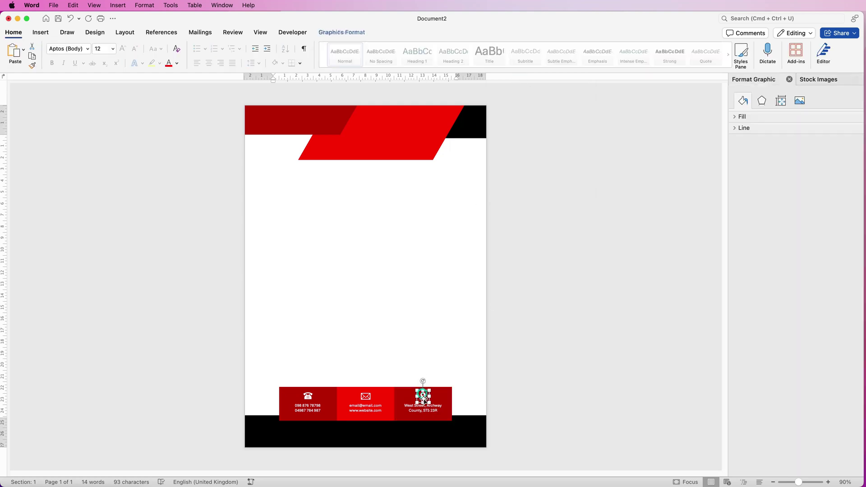
shift+click(365, 397)
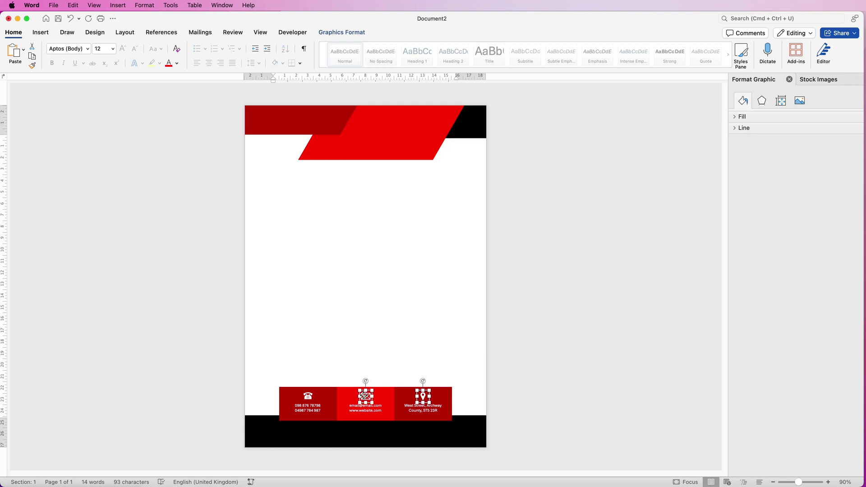
shift+click(307, 397)
click(360, 32)
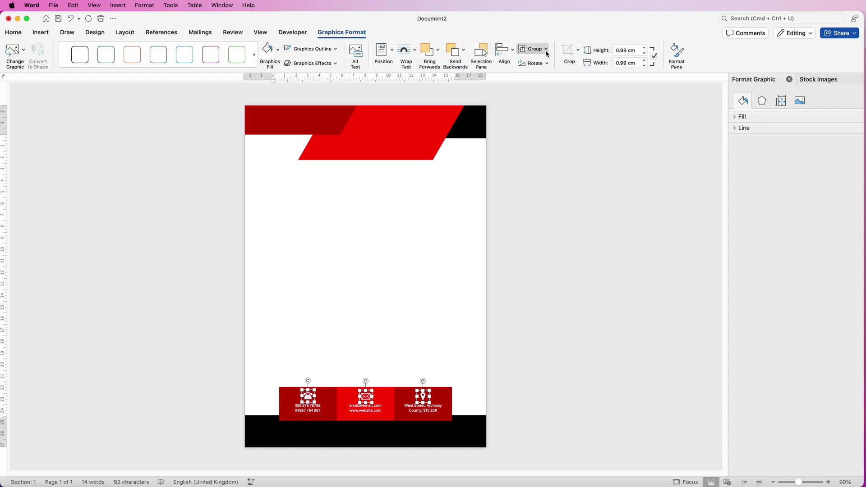
click(513, 52)
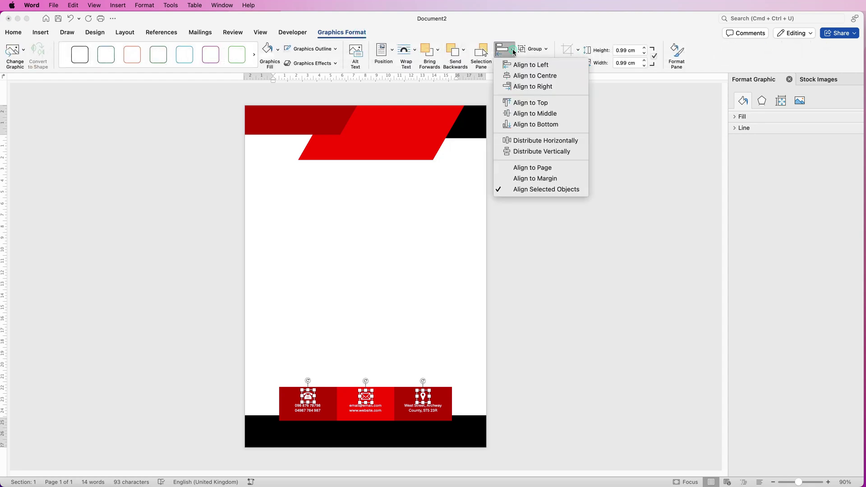
click(519, 102)
- Move the bright red header parallelogram up and to the left
click(368, 142)
drag(378, 149, 319, 131)
click(310, 127)
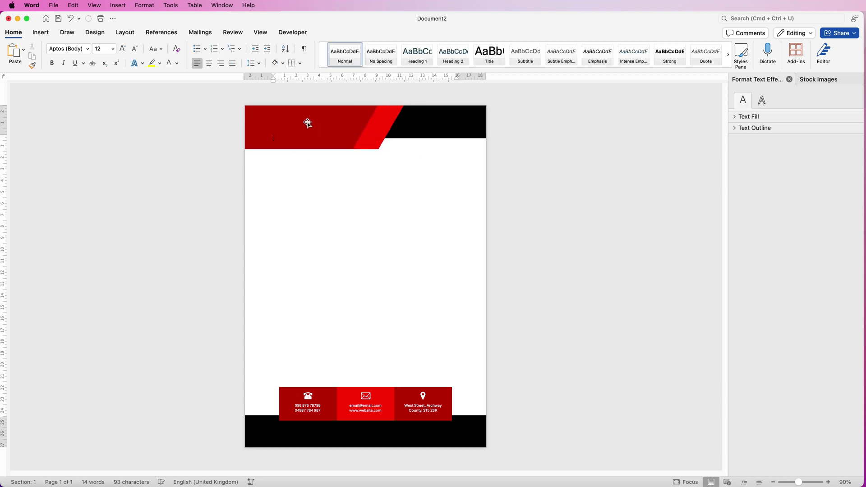
- Insert the logo picture Picture 1.png from the desktop
click(40, 33)
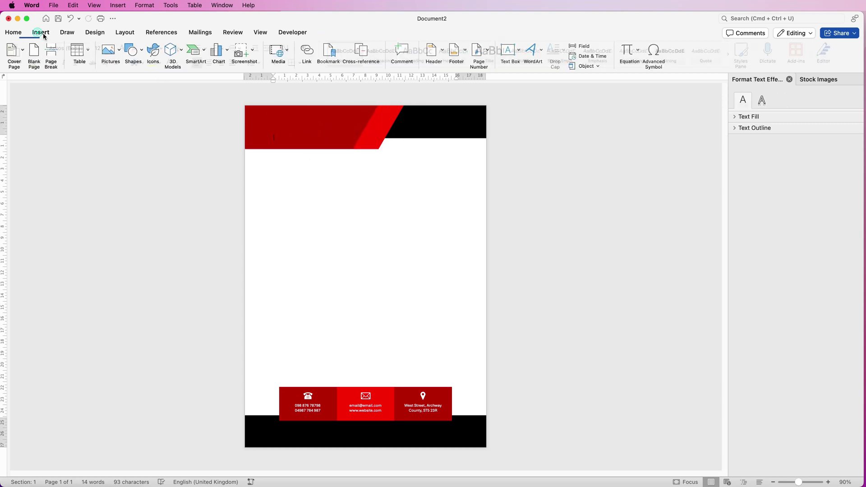
click(120, 57)
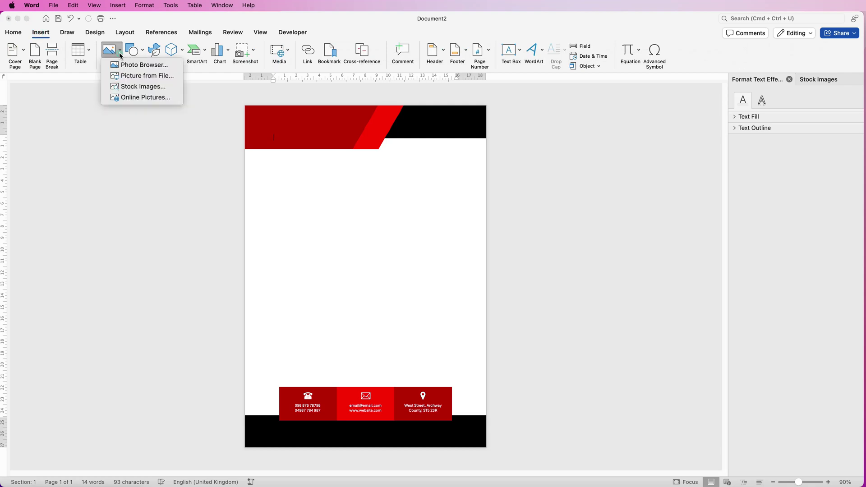
click(128, 79)
click(426, 104)
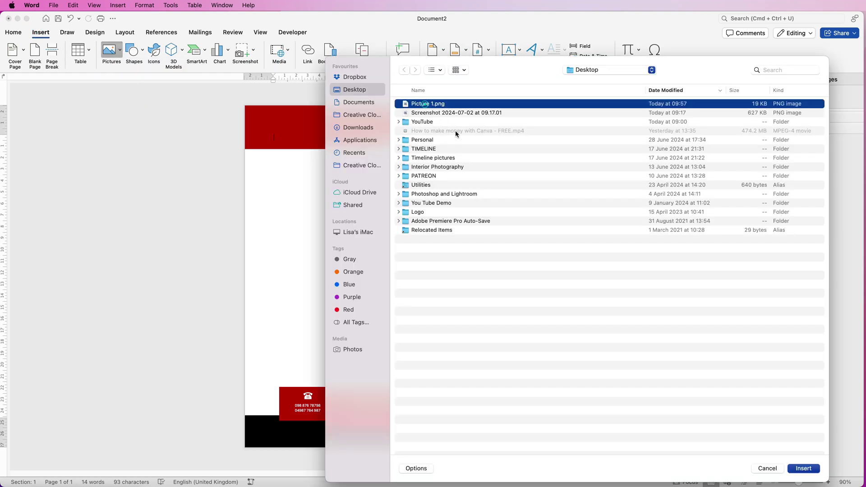
click(804, 468)
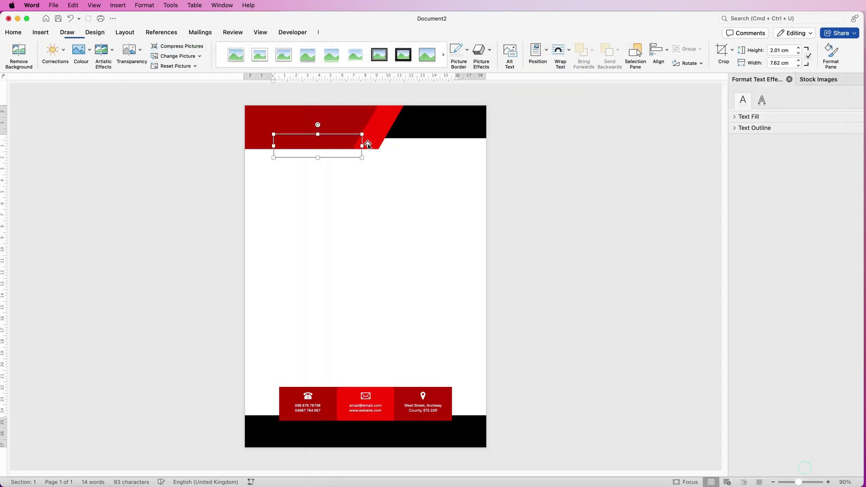
- Set the logo to In Front of Text and position it at the left of the red header
click(569, 53)
click(579, 139)
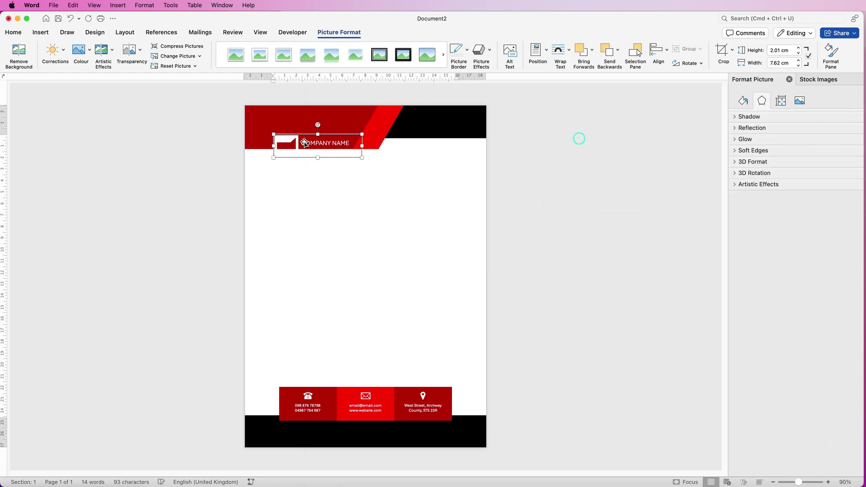
drag(305, 143, 296, 125)
click(263, 164)
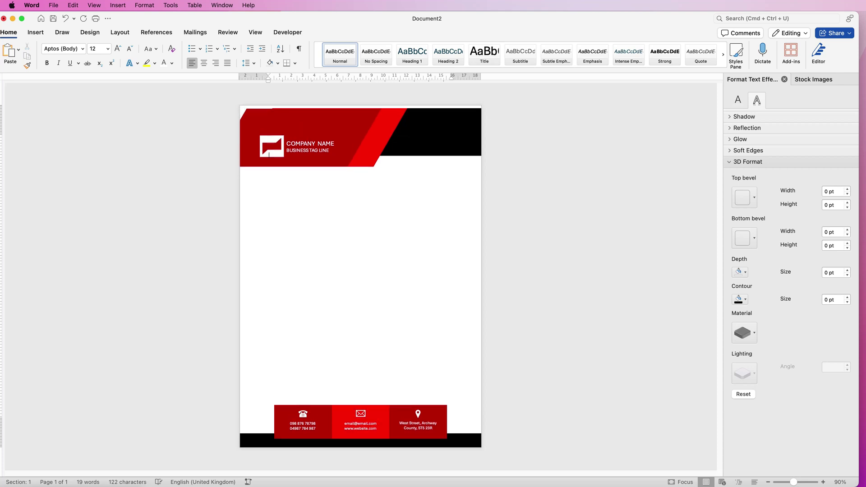
key(super+z)
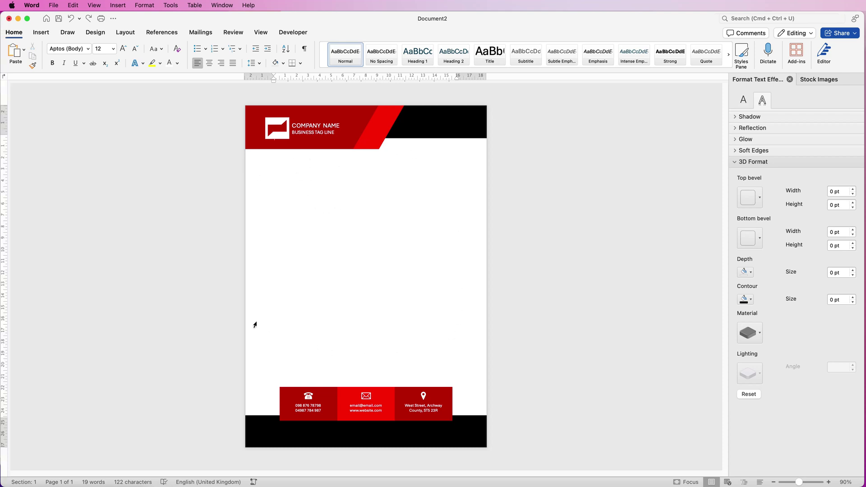
- Draw a large empty text box in the page body between header and footer
click(42, 33)
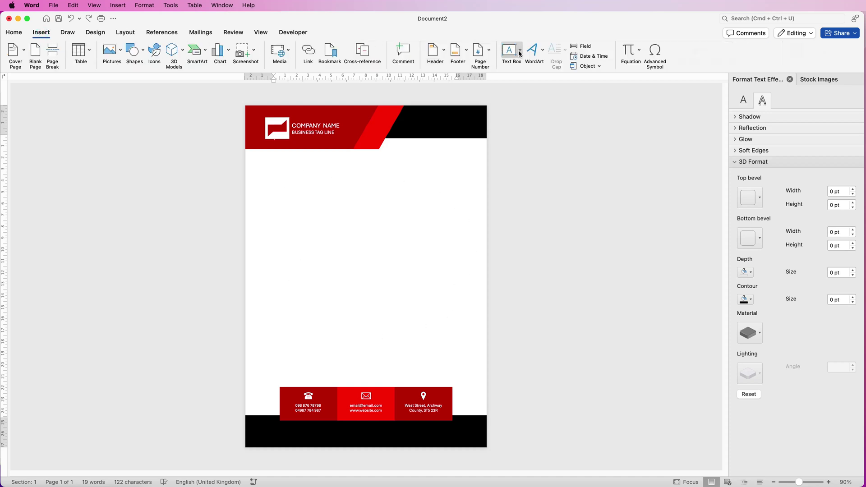
click(519, 50)
click(533, 68)
mouse_move(265, 164)
mouse_down()
mouse_move(269, 190)
mouse_move(347, 339)
mouse_move(470, 377)
mouse_up()
text(FLKGJDLFGK)
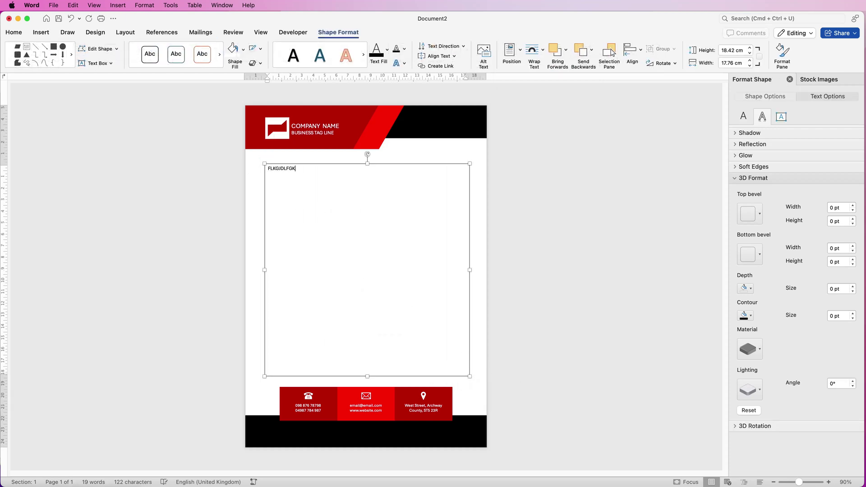
text(JDF)
key(BackSpace)
key(BackSpace)
key(BackSpace)
key(BackSpace)
key(BackSpace)
key(BackSpace)
key(BackSpace)
key(BackSpace)
key(BackSpace)
key(BackSpace)
- Remove the body text box's outline so it stays invisible
click(449, 151)
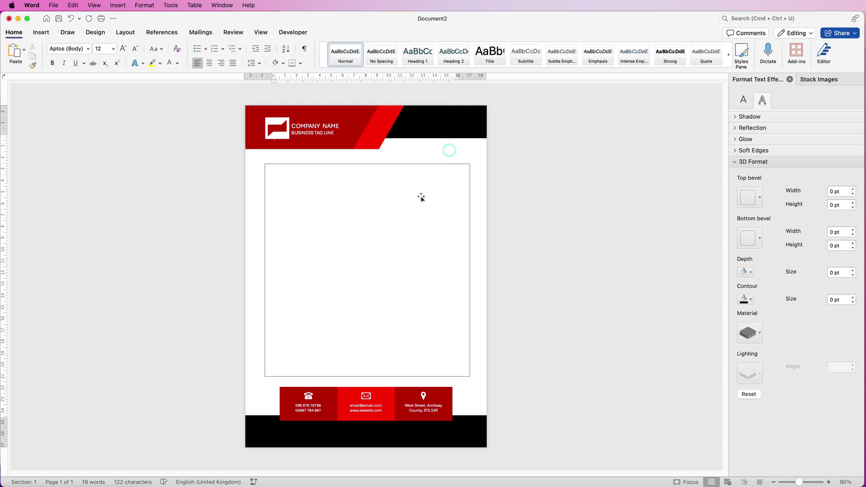
click(421, 195)
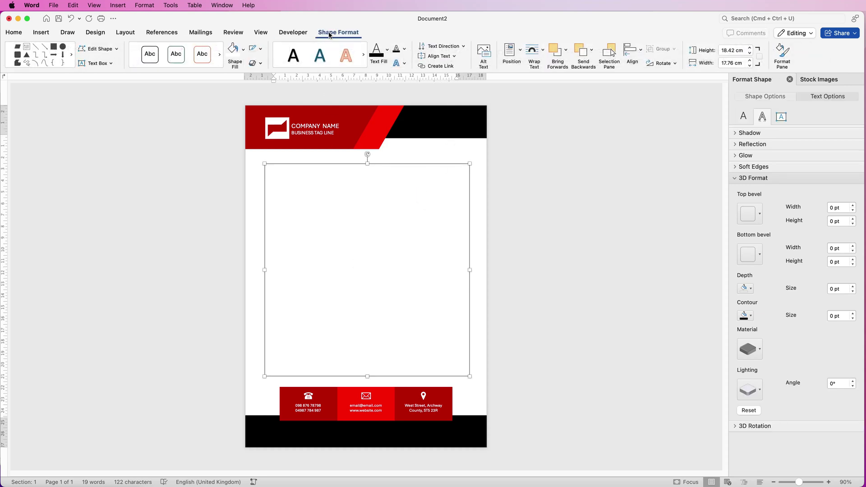
click(260, 49)
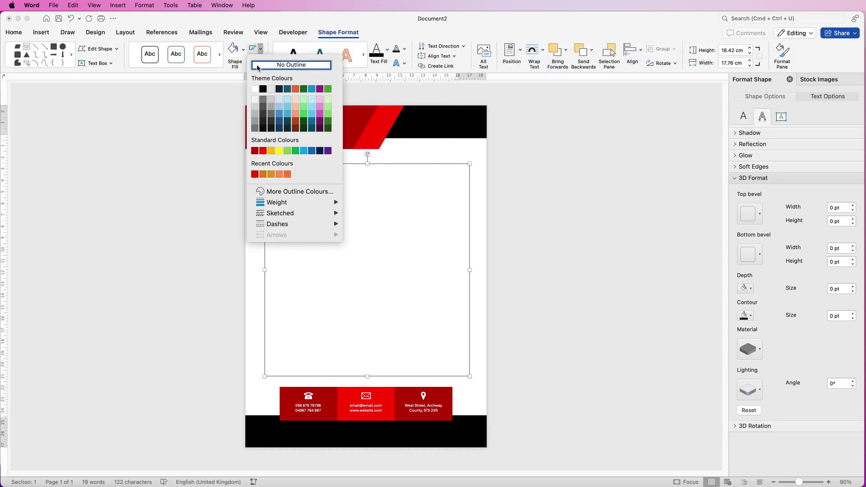
click(431, 151)
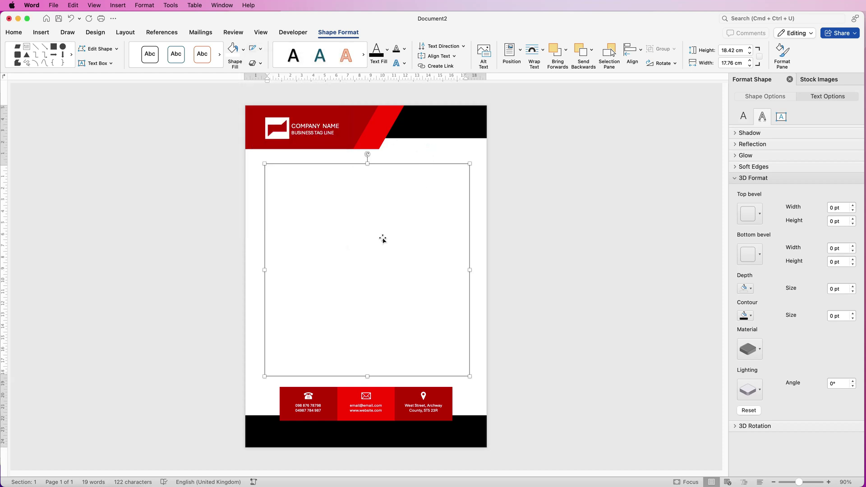
click(378, 206)
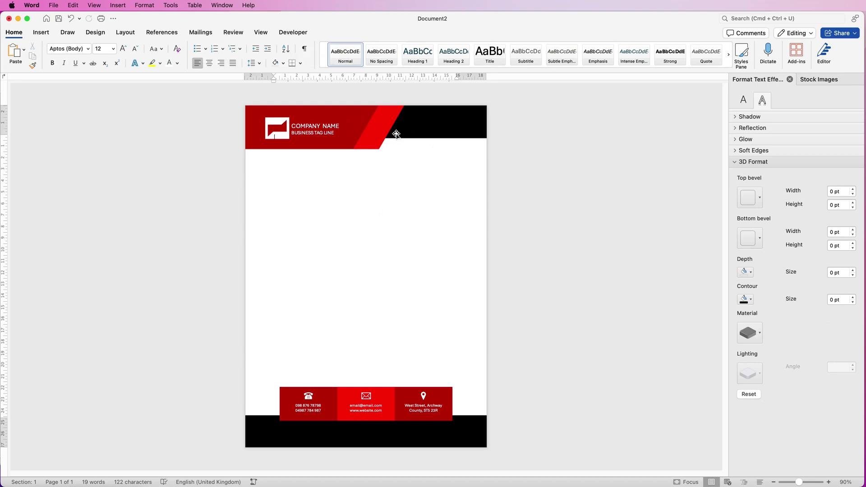
- Select every letterhead object in the Selection Pane and combine them into one group
click(360, 114)
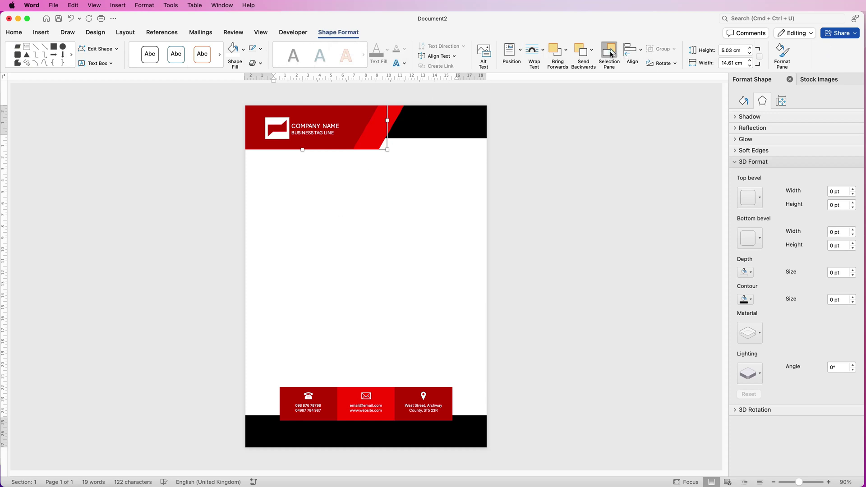
click(612, 53)
click(793, 110)
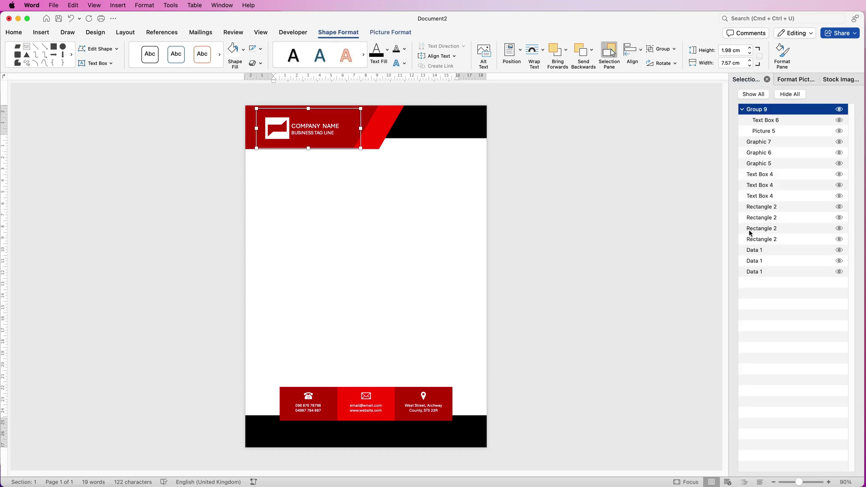
shift+click(768, 272)
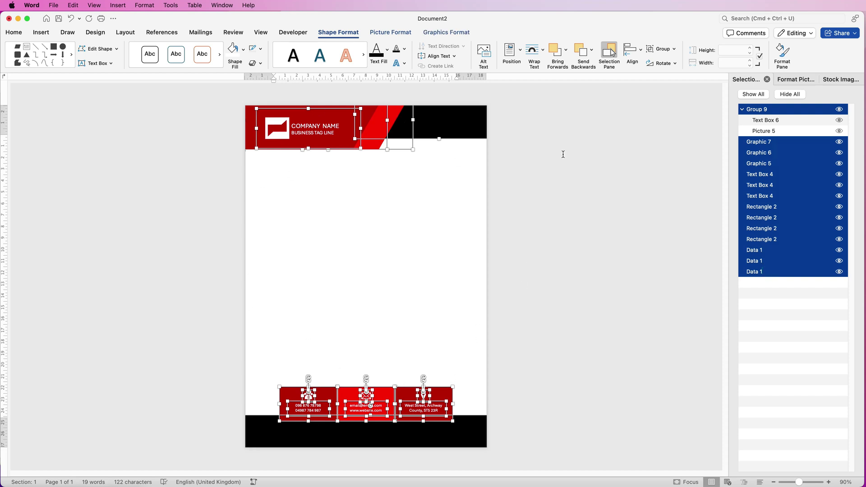
click(662, 48)
click(667, 60)
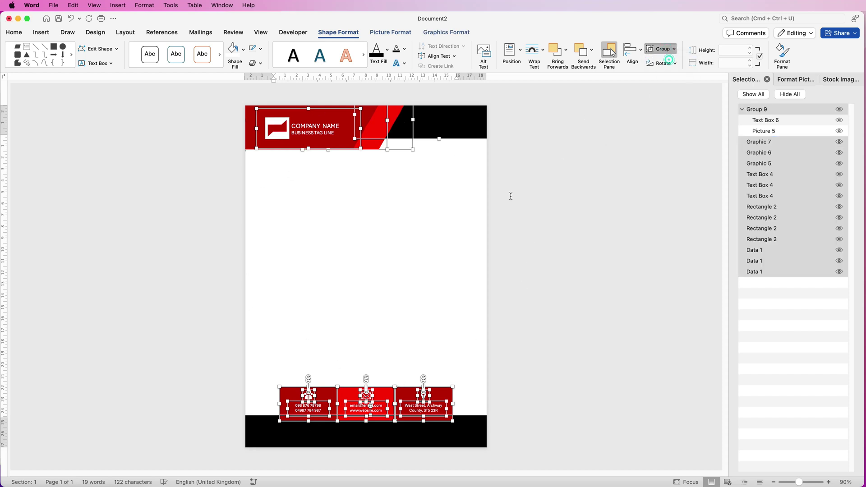
- Cut the grouped letterhead graphics off the page, leaving it blank
drag(439, 126, 437, 145)
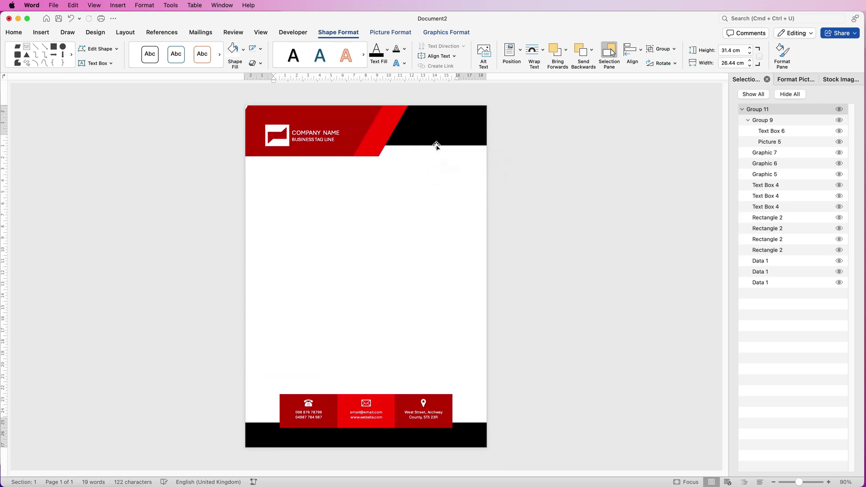
key(super+z)
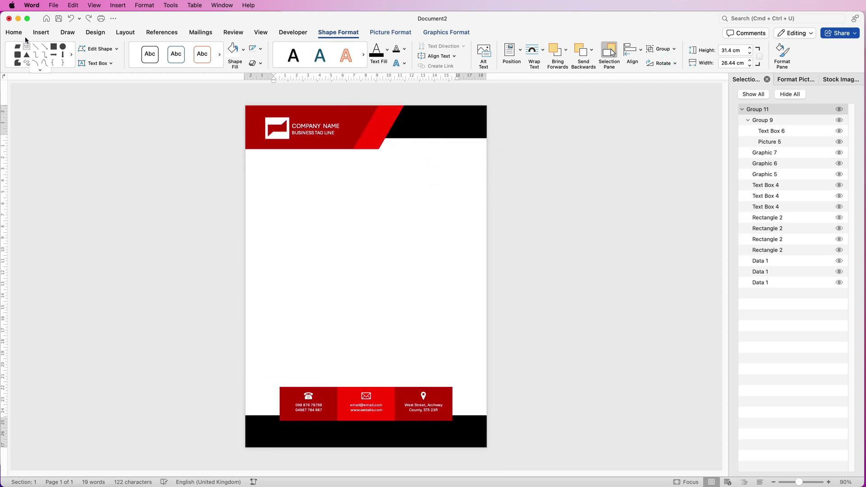
click(15, 33)
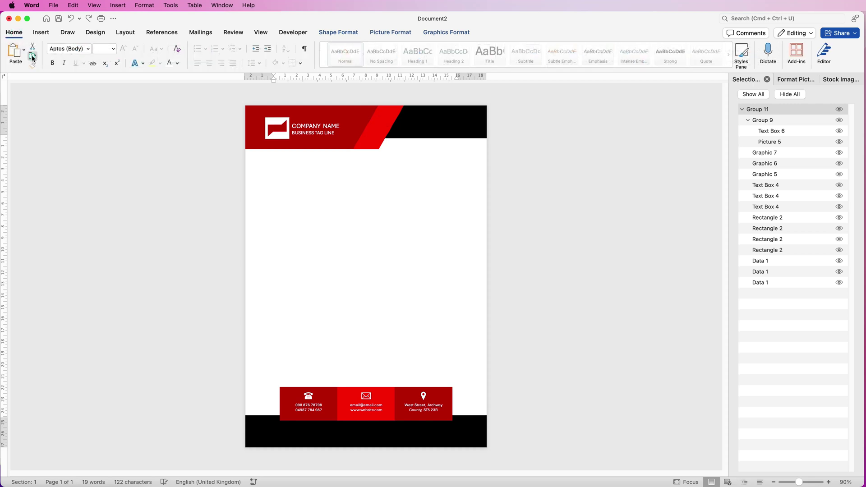
click(32, 56)
click(33, 47)
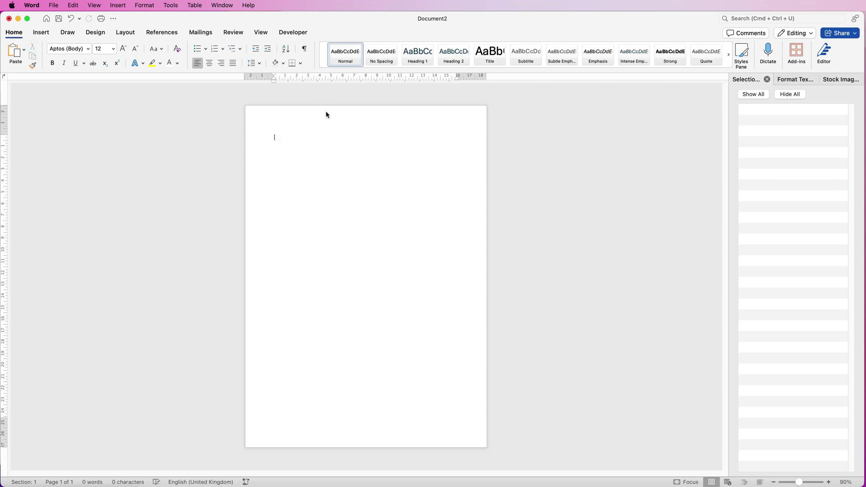
- Paste the letterhead group into the page header, aligned to the top-left corner
double_click(294, 116)
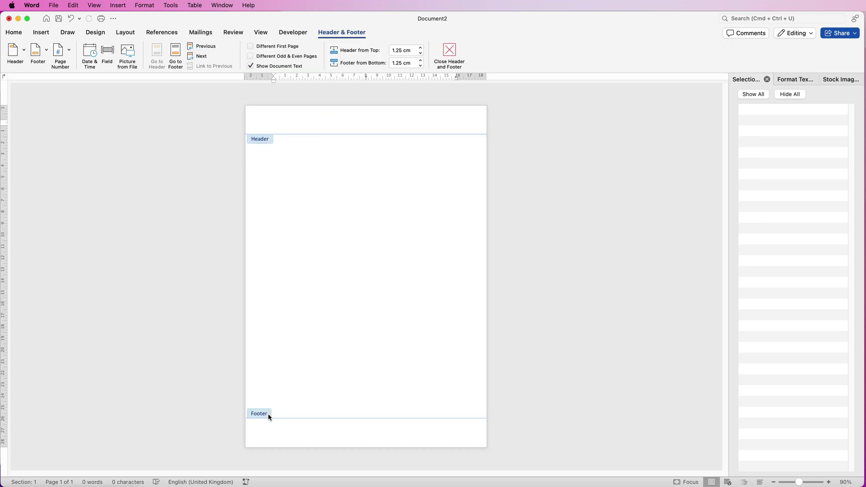
click(17, 34)
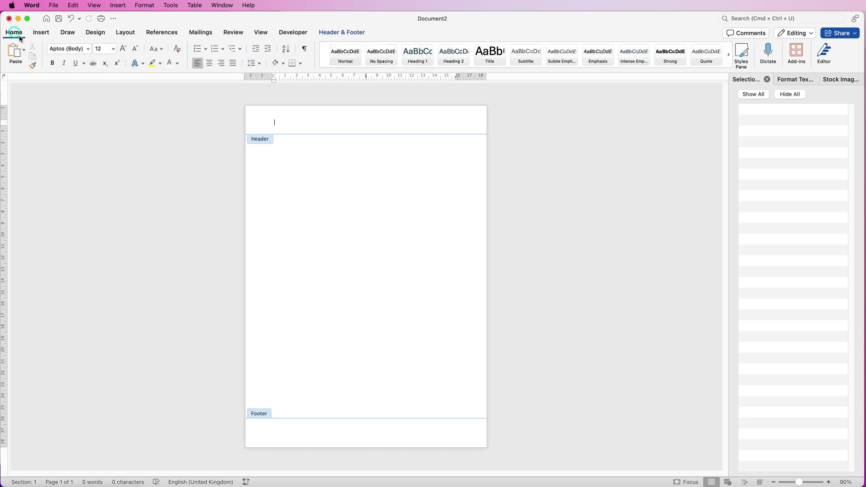
click(15, 54)
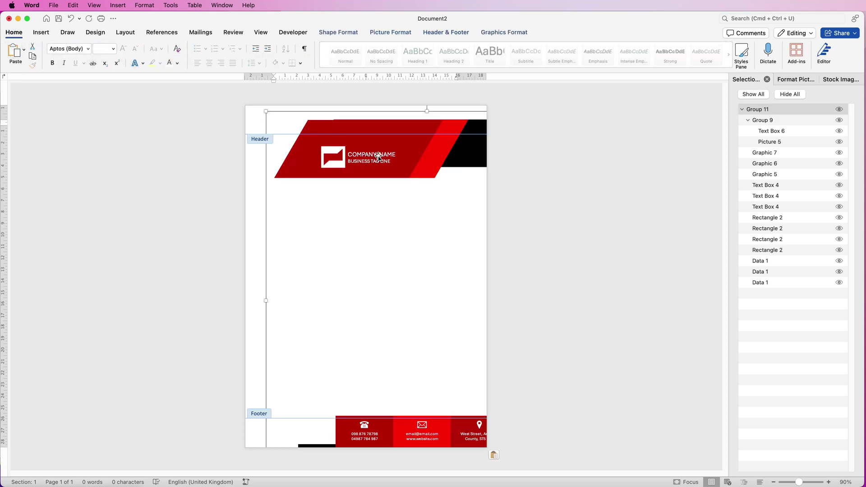
drag(375, 159, 317, 137)
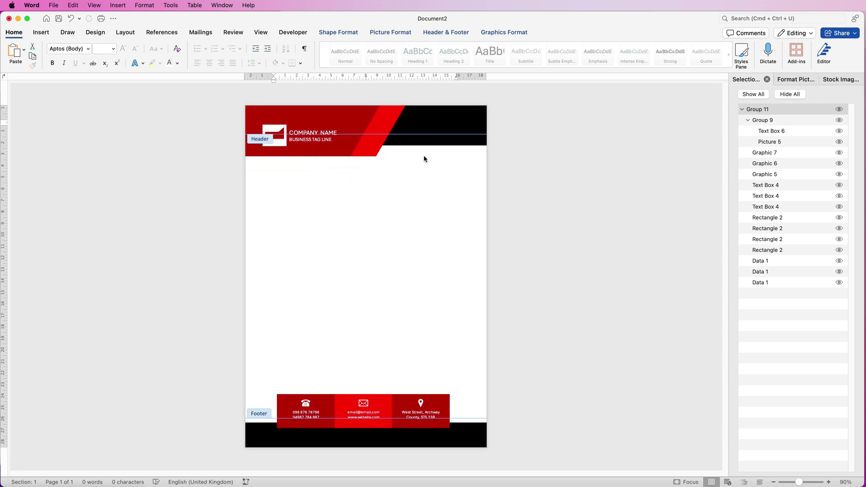
- Ungroup and regroup the letterhead pieces, nudge them to the top edge, and close the header
click(434, 123)
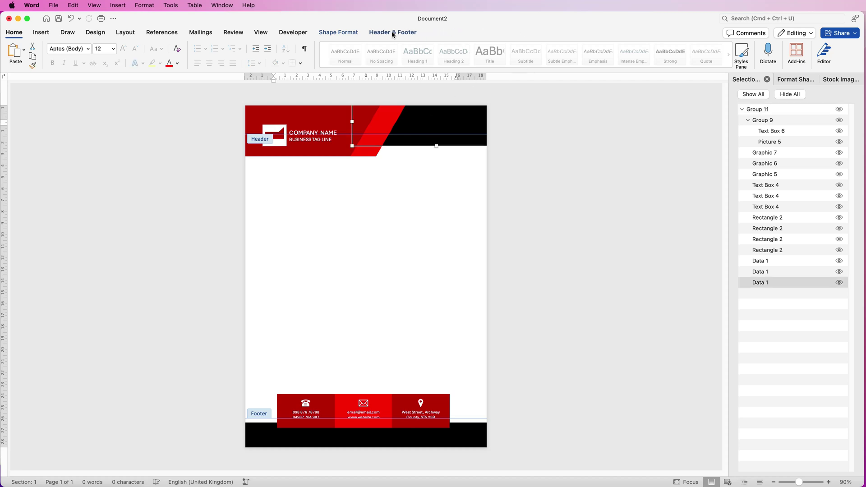
click(357, 32)
click(674, 50)
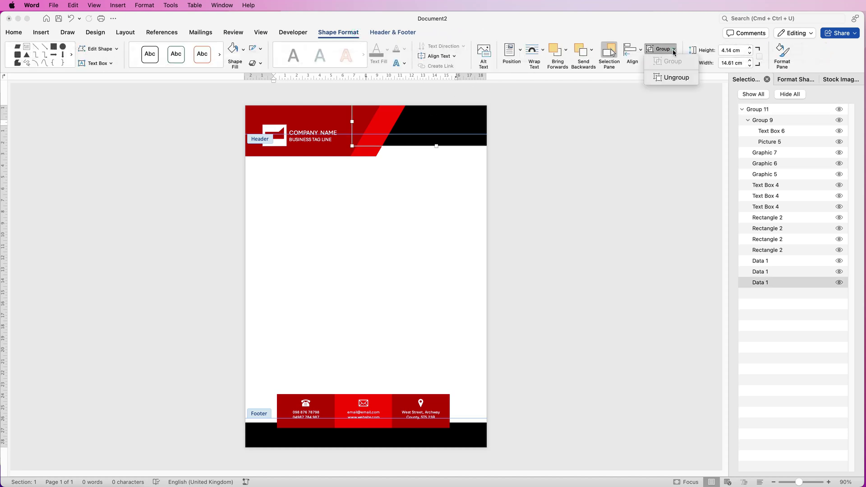
click(675, 77)
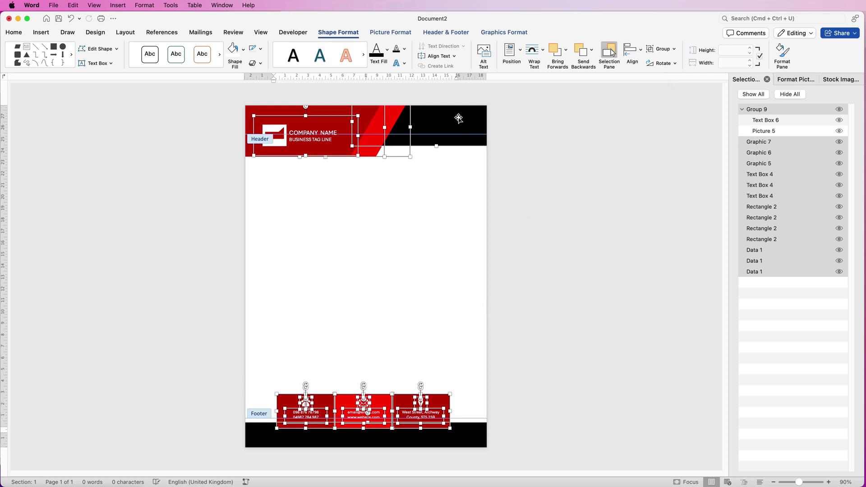
click(661, 52)
click(663, 67)
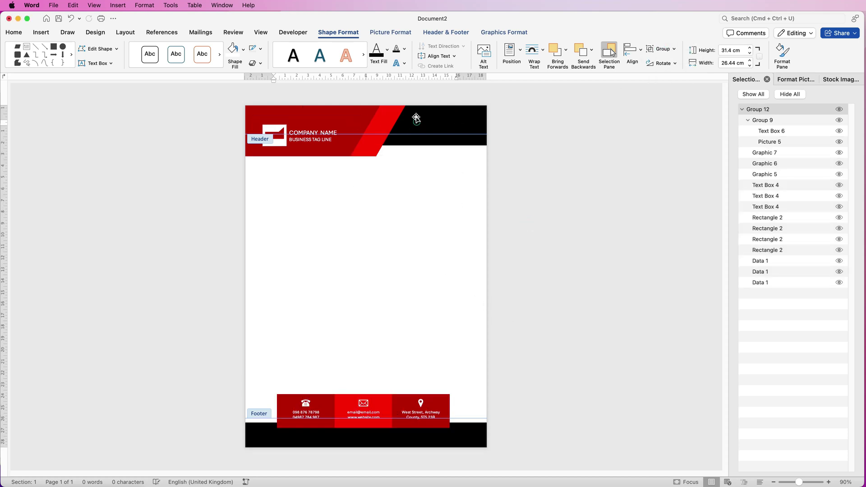
drag(416, 118, 415, 114)
double_click(339, 182)
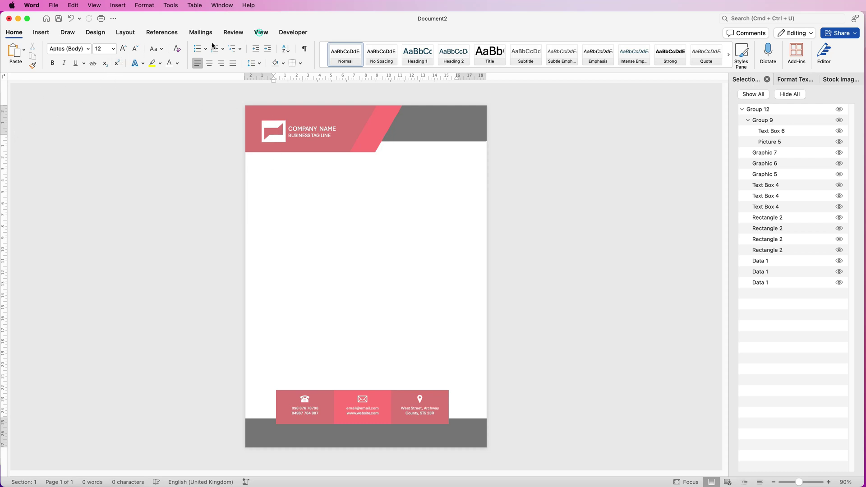
- Drag the top margin on the vertical ruler down below the red header band
click(261, 33)
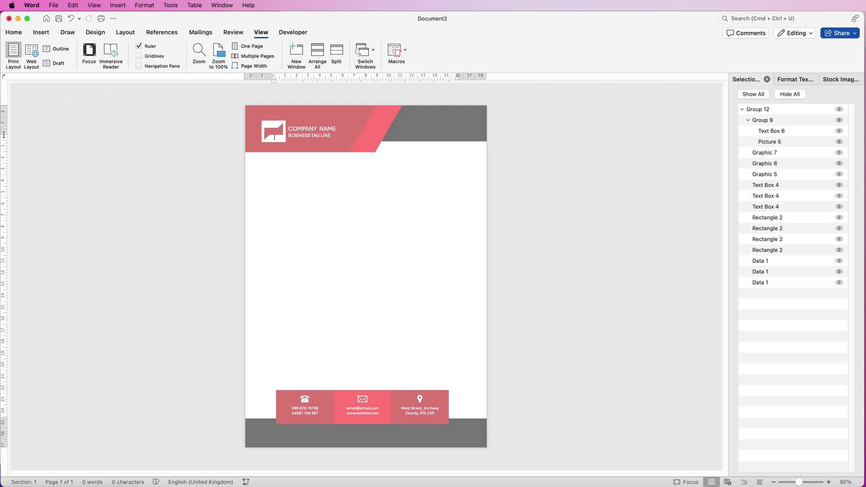
drag(4, 133, 27, 170)
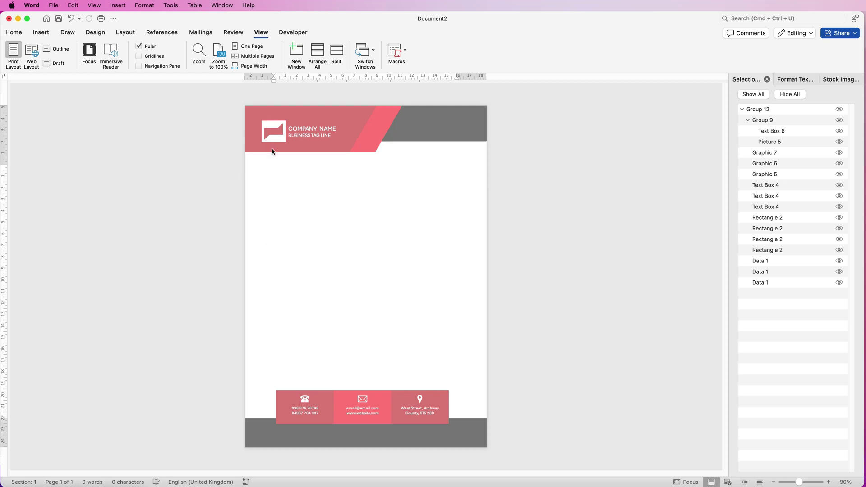
click(53, 5)
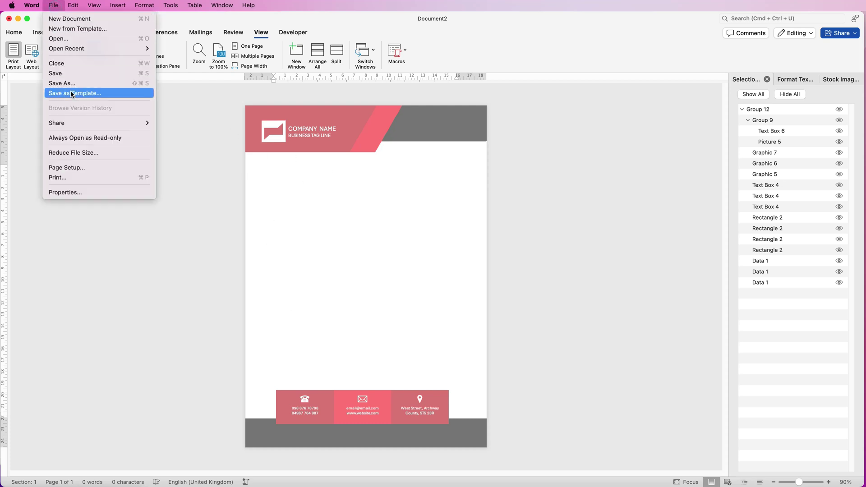
click(104, 93)
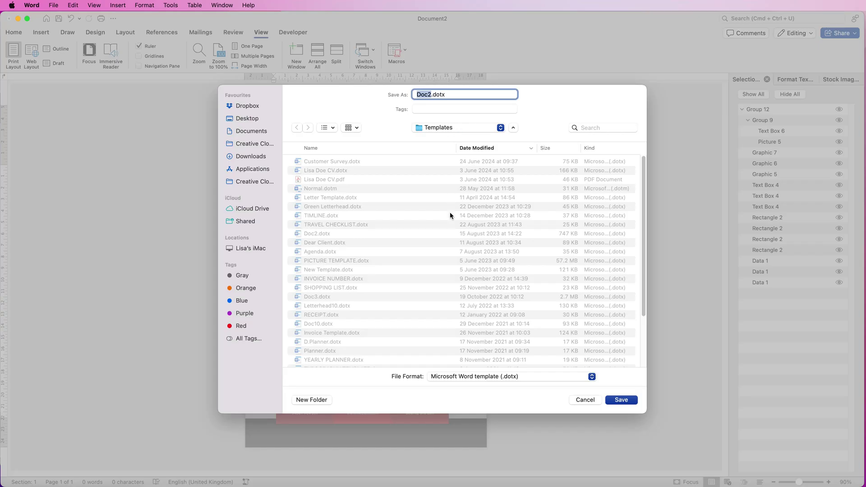
click(511, 377)
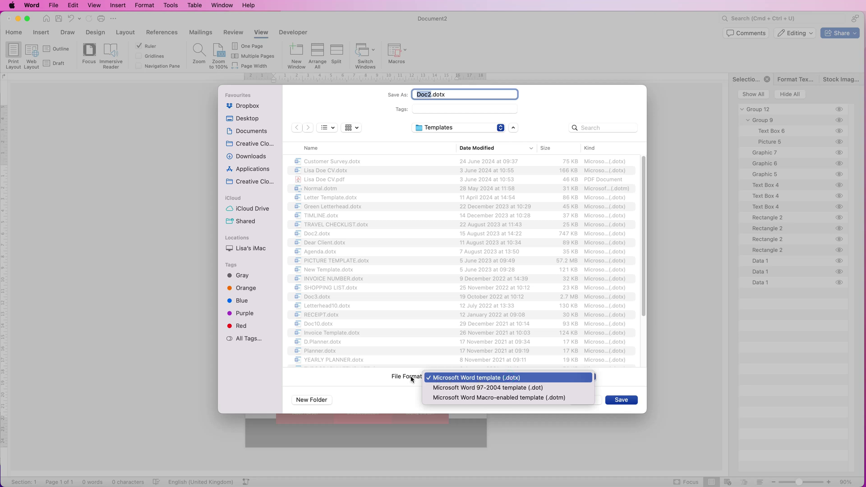
click(384, 380)
key(Escape)
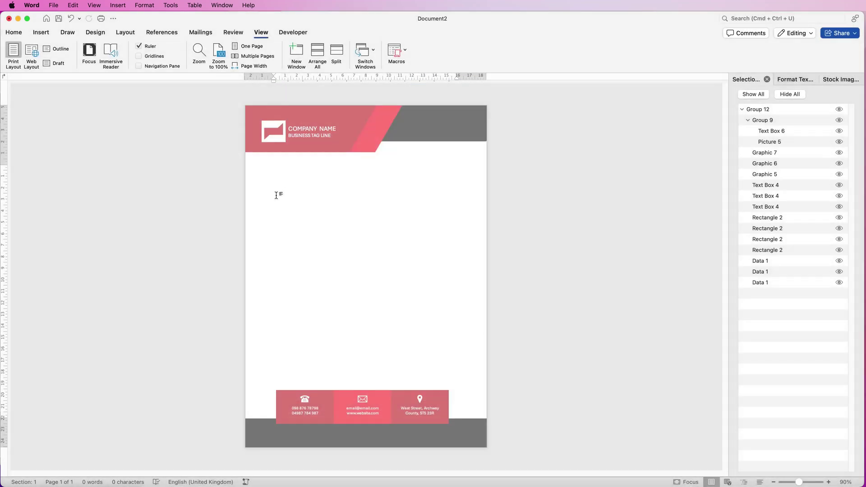